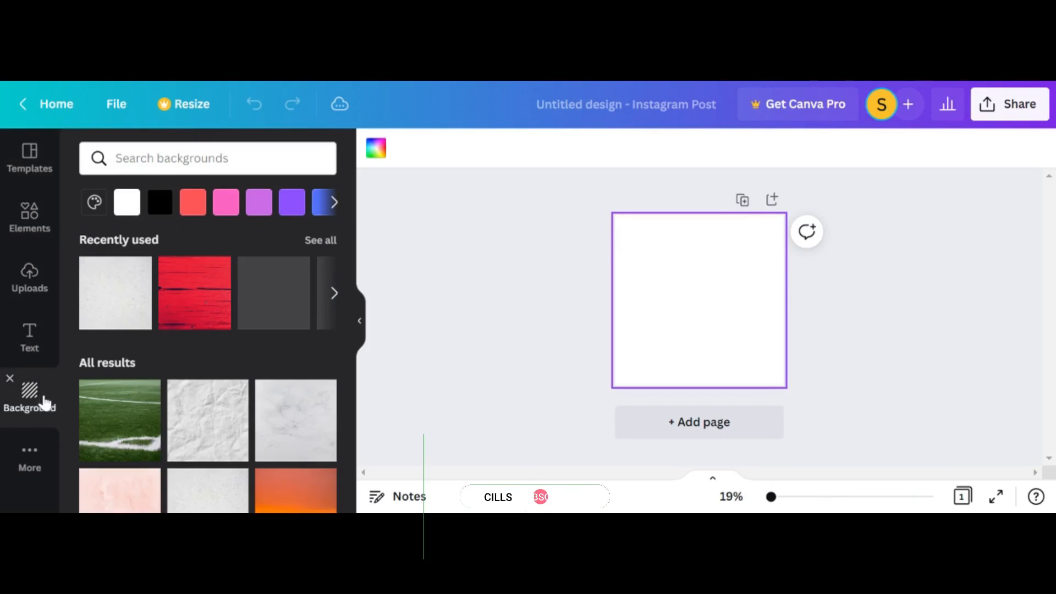
Step: Apply the light grey speckled texture as the page background
left_click(112, 308)
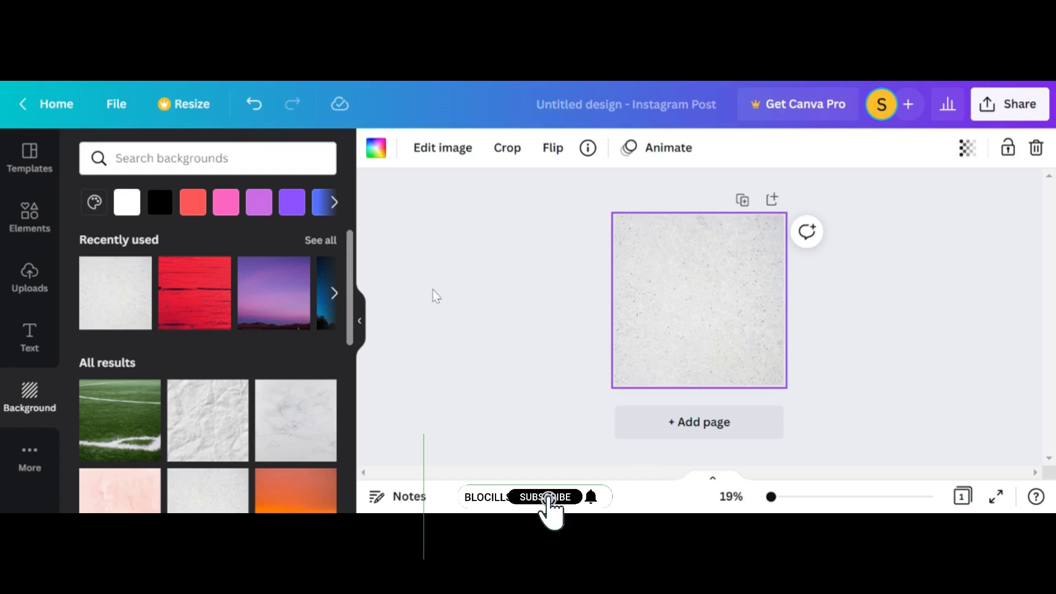
scroll(187, 424, "down", 2)
left_click(192, 424)
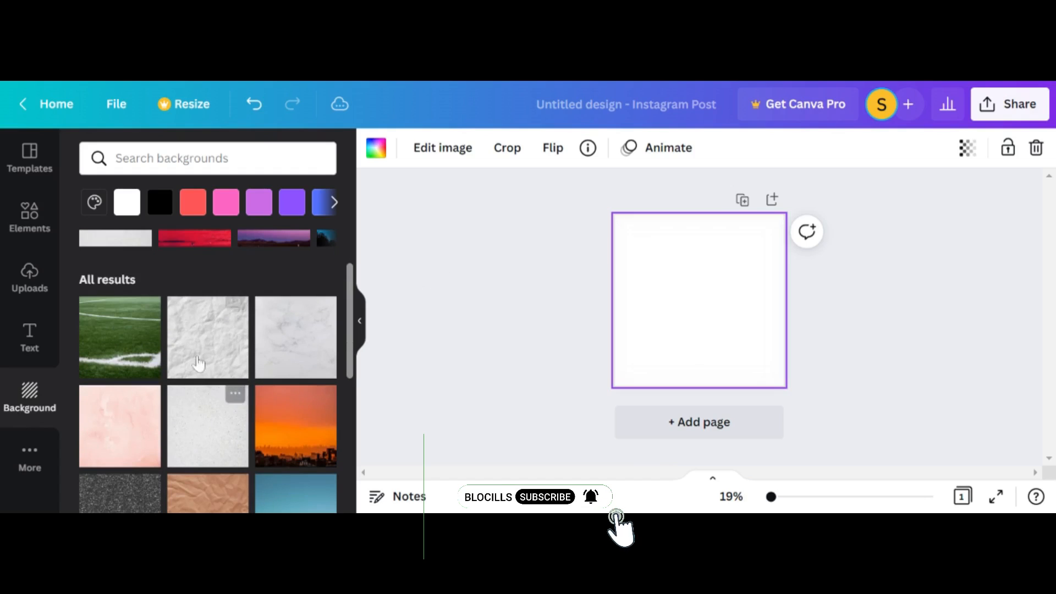
scroll(198, 334, "up", 2)
Step: Search the design elements for "plant"
left_click(22, 228)
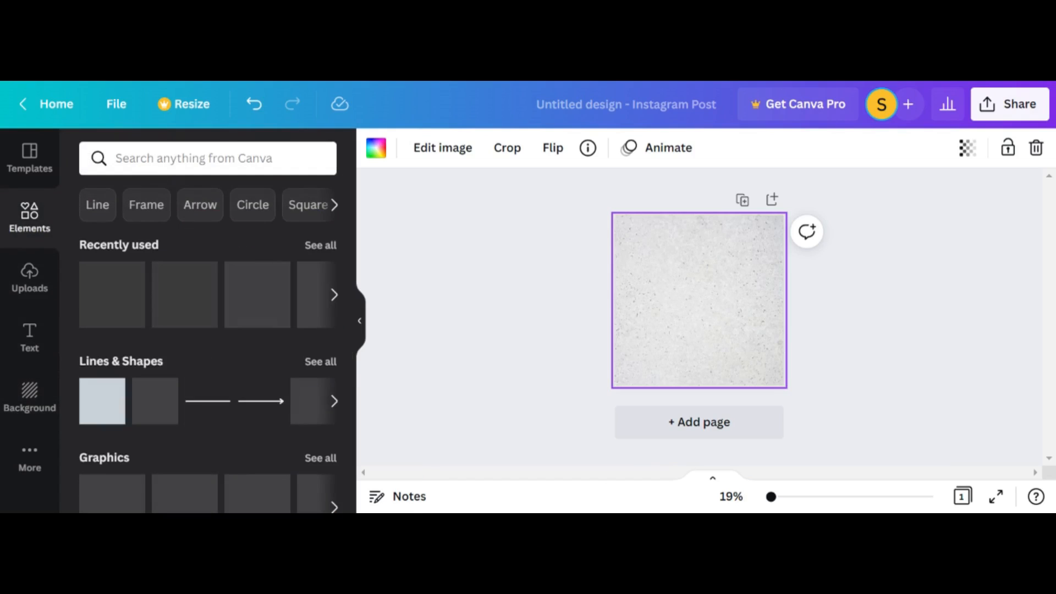
left_click(116, 159)
left_click(172, 270)
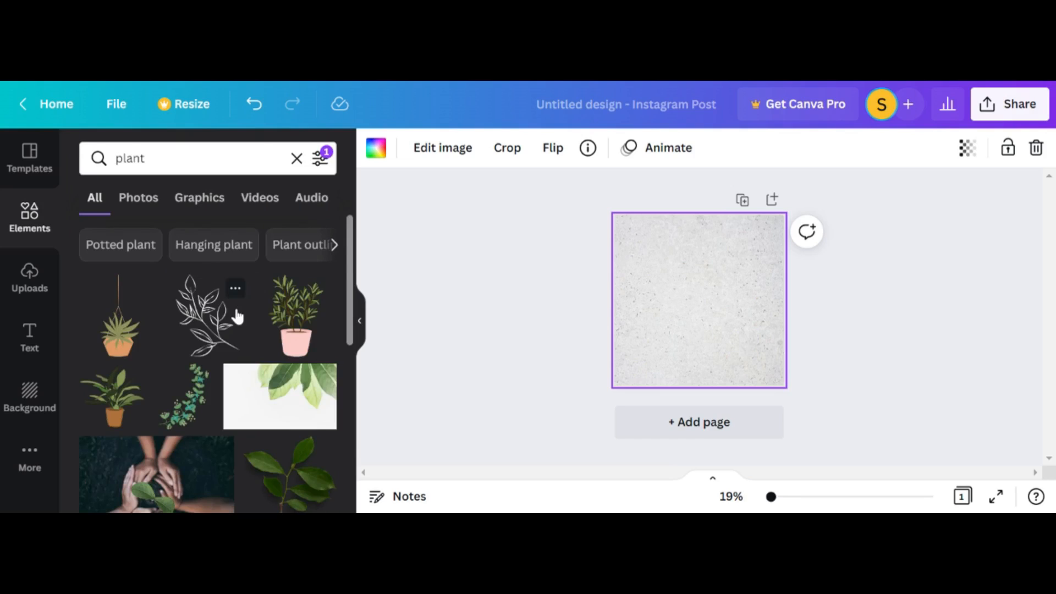
Step: Add the white daisy bunch graphic and place it in the page's upper-right corner
scroll(200, 328, "down", 10)
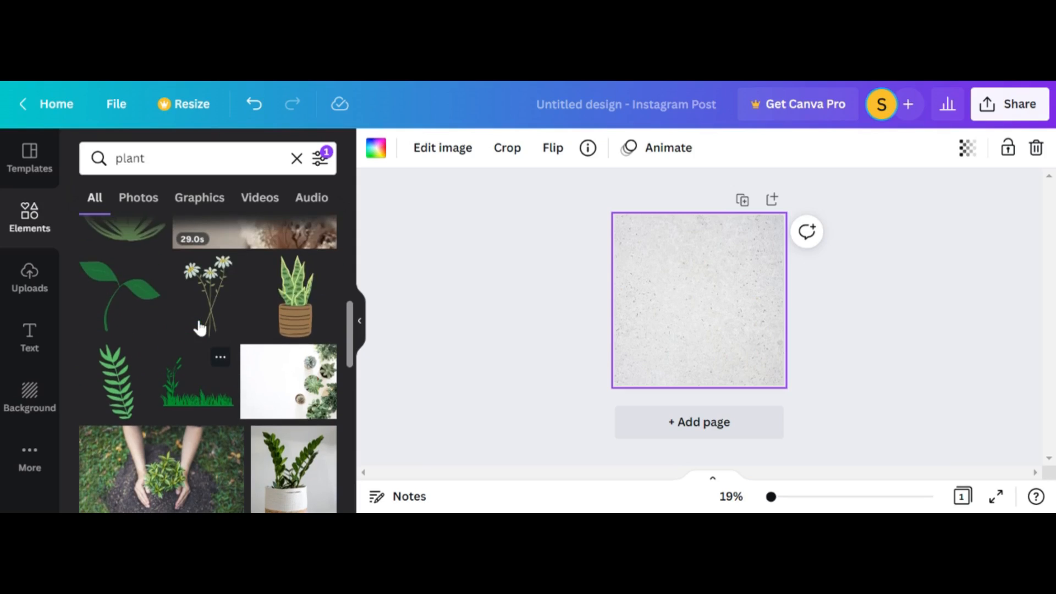
left_click(206, 310)
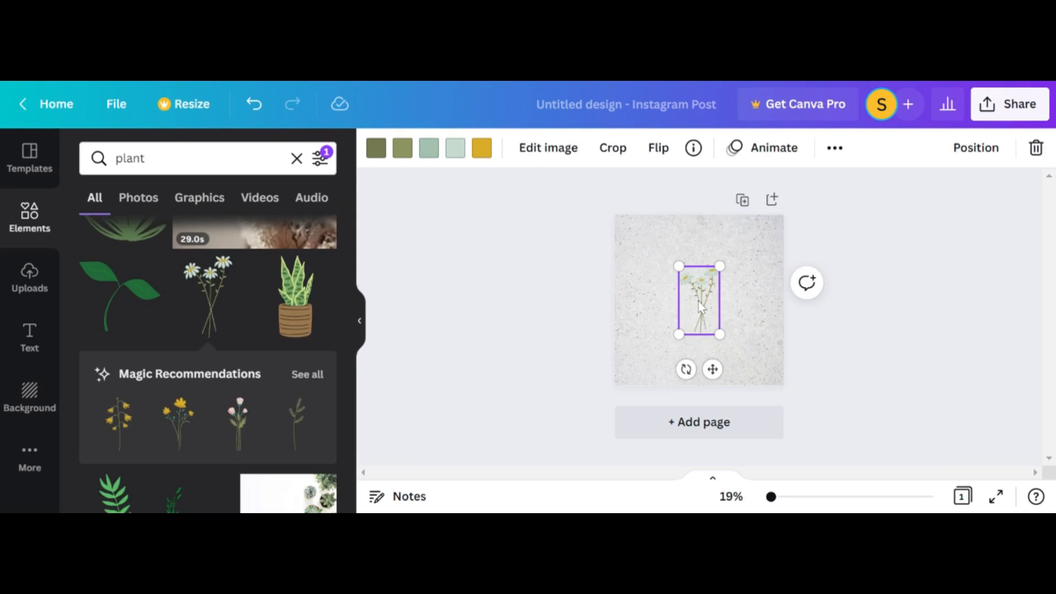
left_click_drag(700, 305, 761, 252)
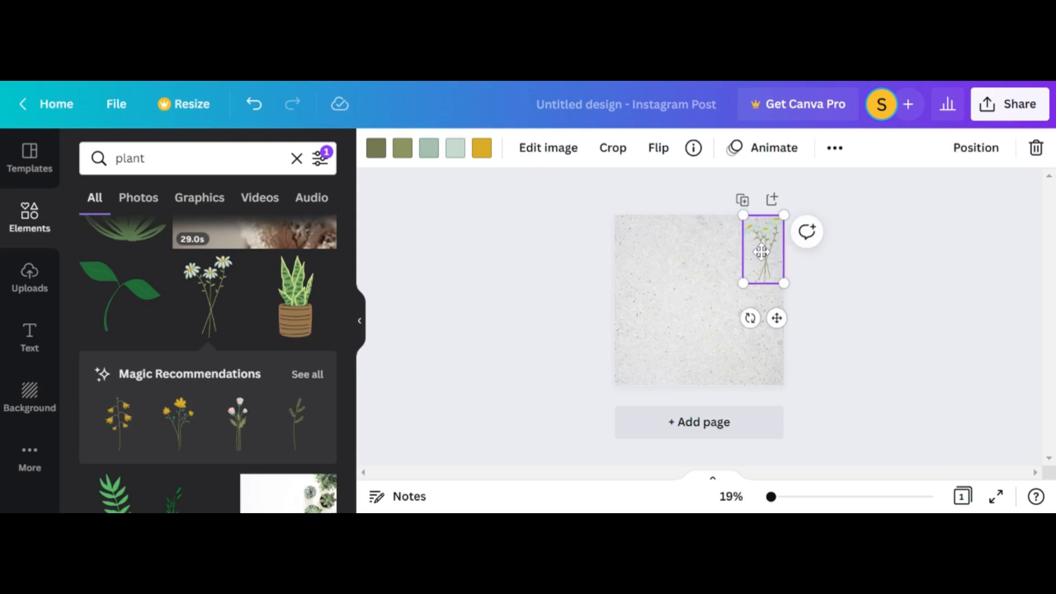
Step: Add the leafy branch line drawing to the page and delete the daisy bunch
scroll(269, 323, "down", 5)
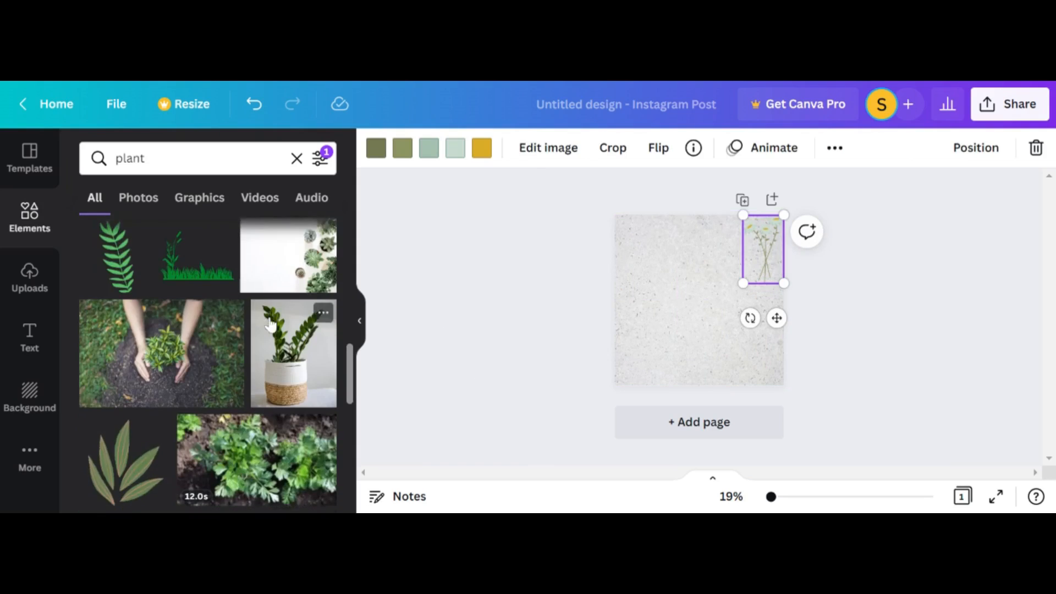
scroll(269, 324, "down", 10)
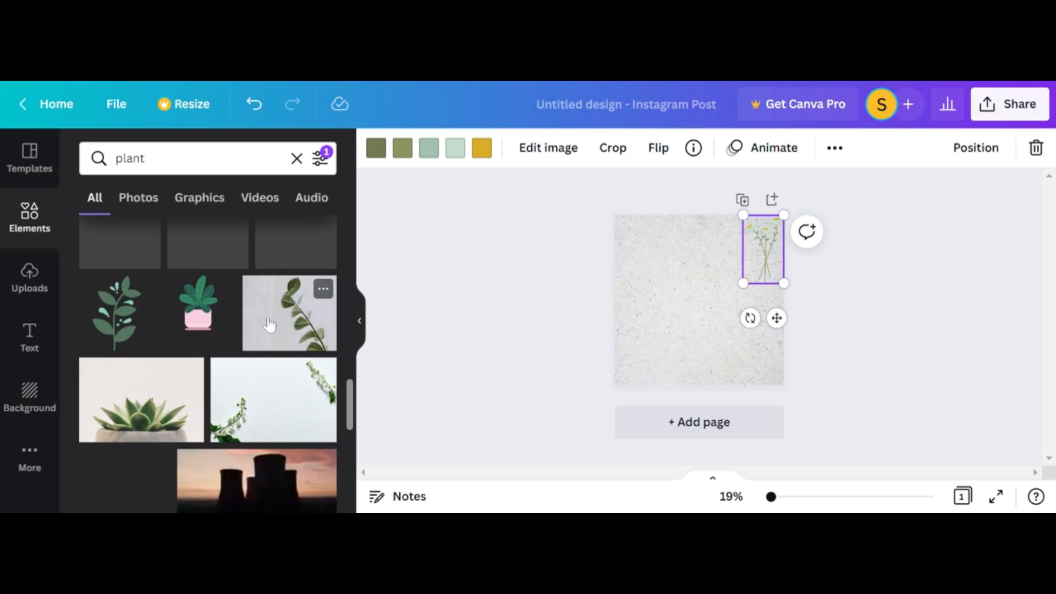
scroll(269, 324, "down", 5)
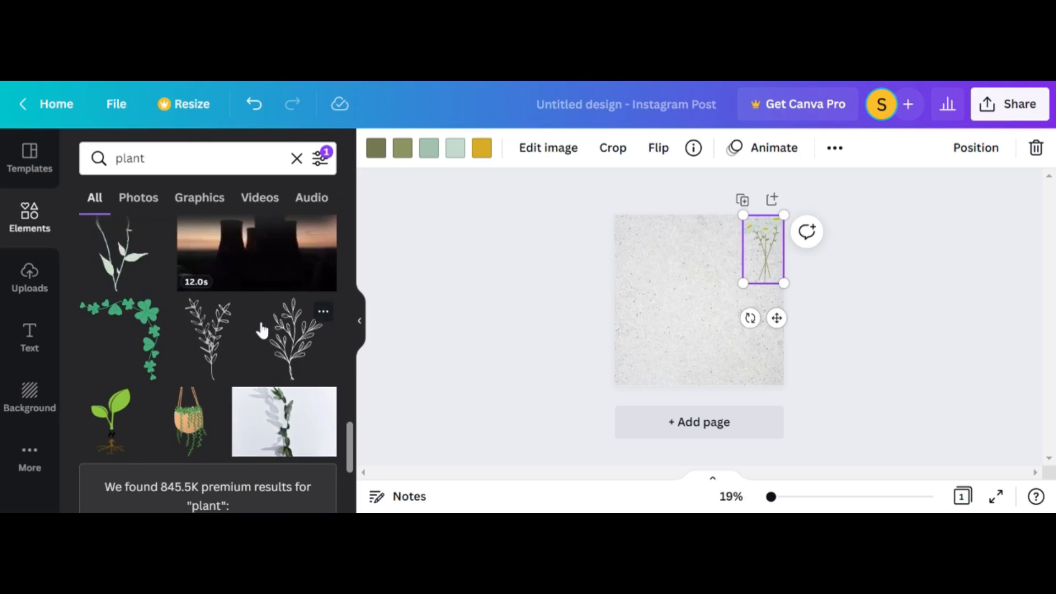
scroll(261, 330, "down", 2)
left_click(297, 263)
left_click(775, 242)
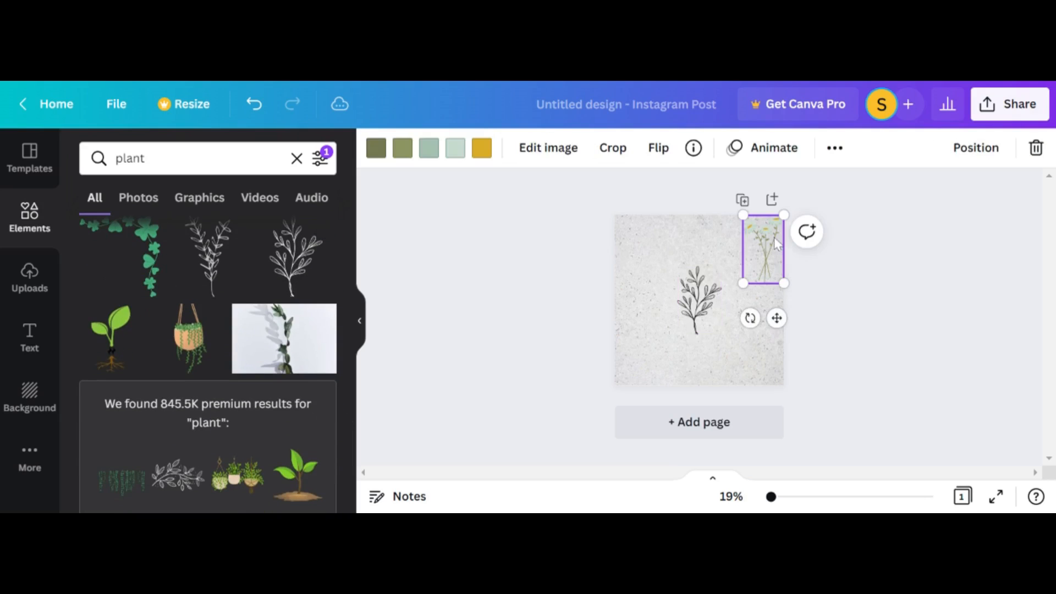
key("Delete")
Step: Move the leafy branch into the page's lower-left corner, slightly overlapping the page edges
left_click(697, 300)
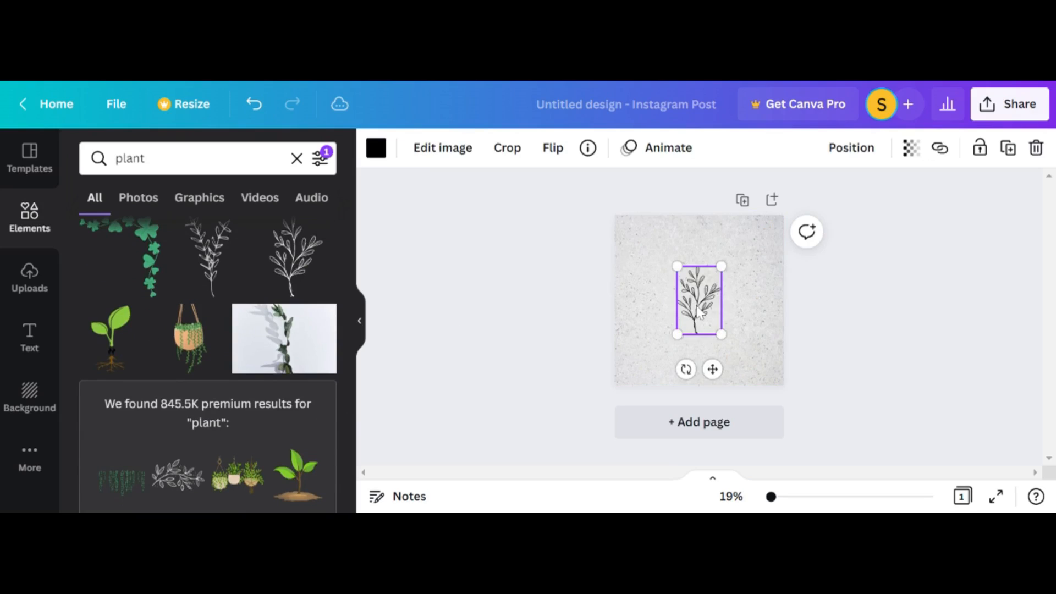
left_click_drag(697, 300, 622, 358)
left_click(546, 329)
left_click(584, 342)
left_click(611, 352)
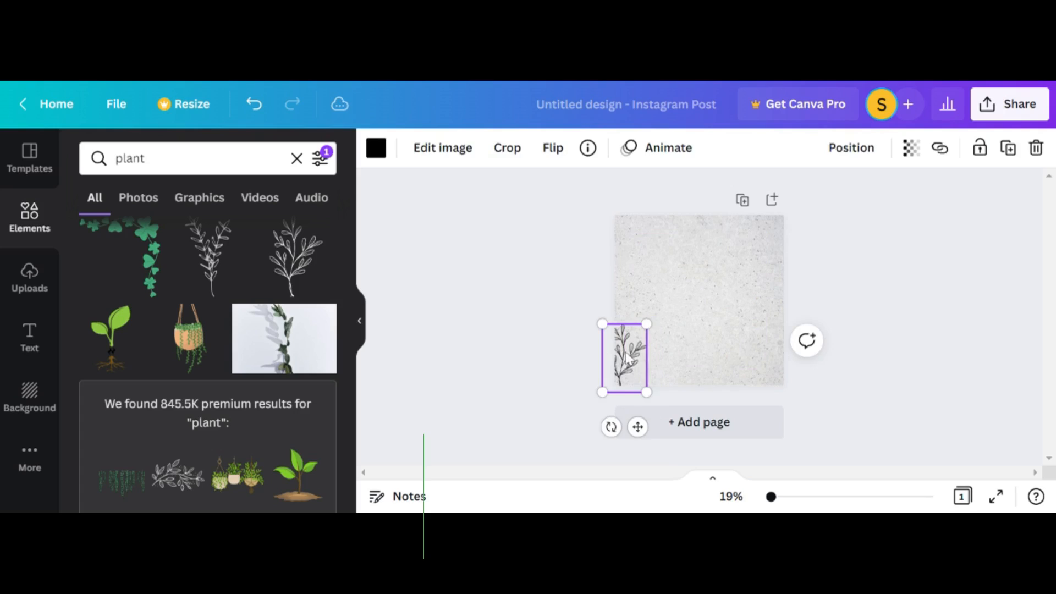
Step: Copy the leafy branch and paste a duplicate of it
right_click(626, 352)
left_click(678, 286)
key("ctrl+v")
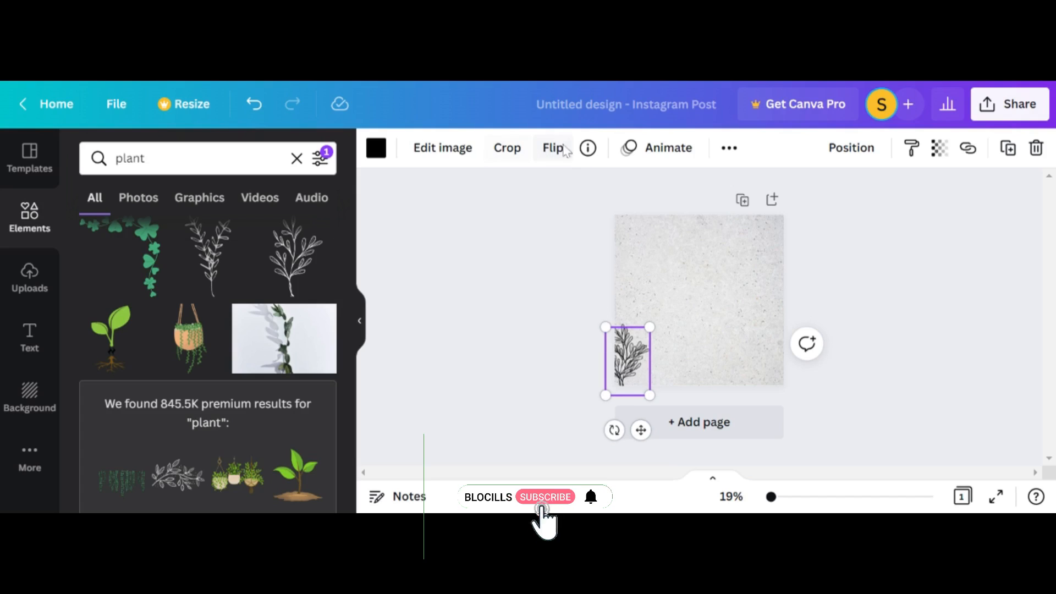
Step: Flip the duplicate branch horizontally and vertically, and move it into the page's upper-right corner
left_click(547, 154)
left_click(579, 199)
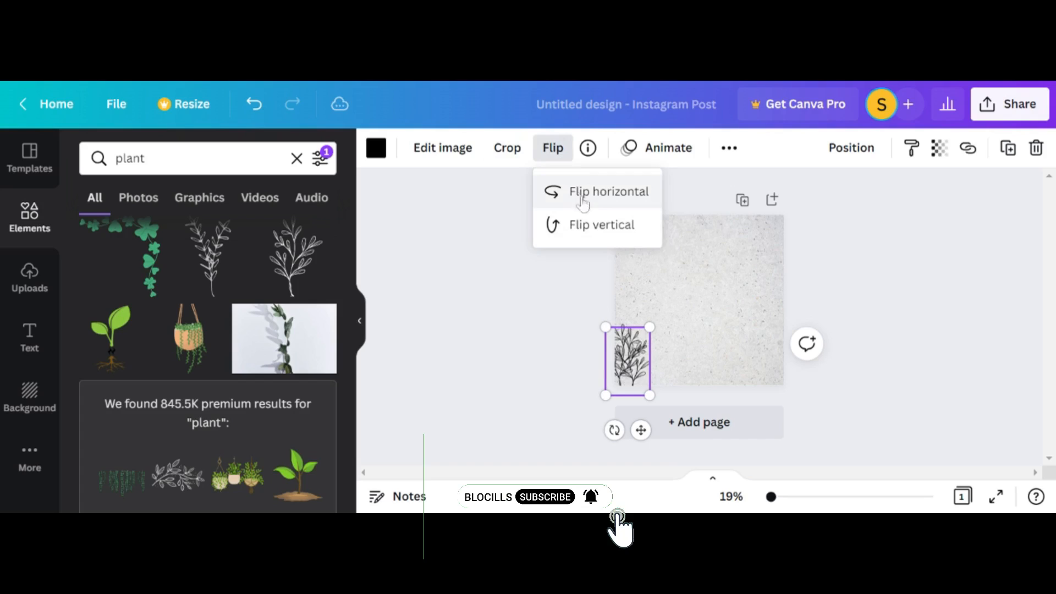
left_click(593, 225)
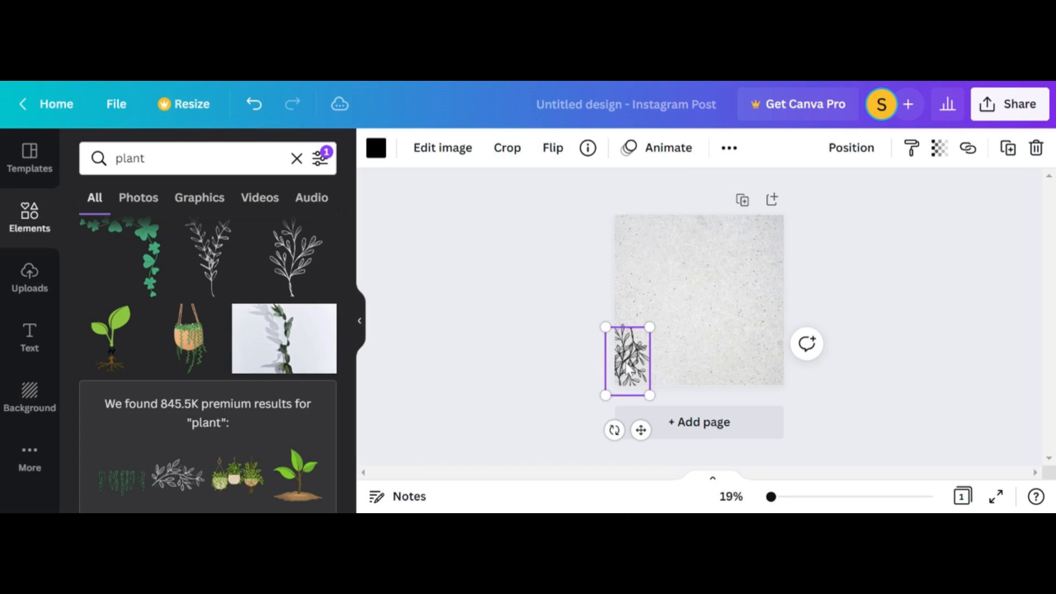
left_click_drag(631, 363, 776, 241)
left_click(821, 272)
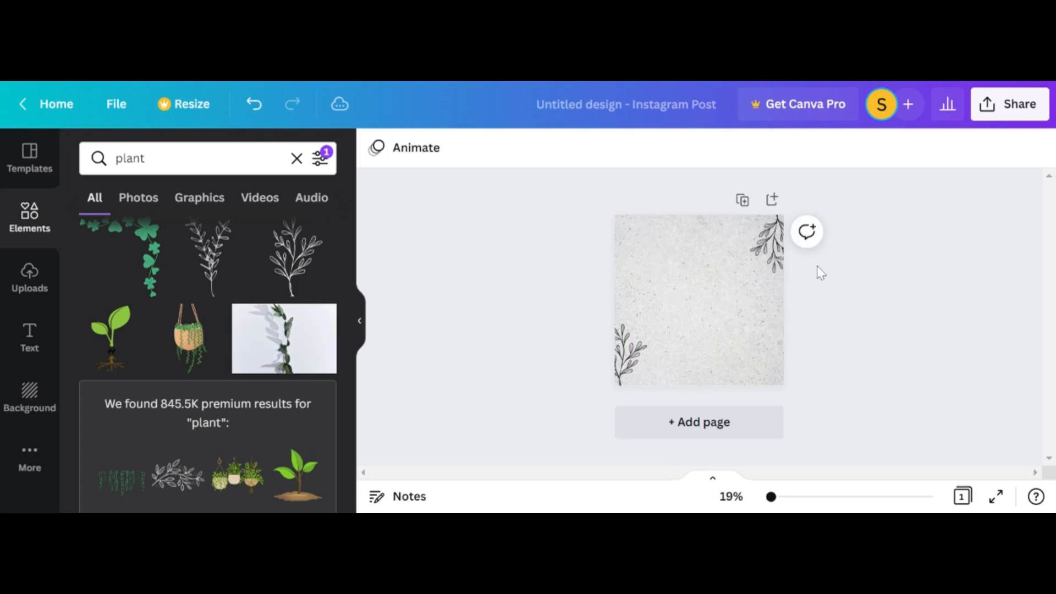
Step: Add a subheading reading "Everyone needs a friend who has all ears...", with a line break after "friend"
left_click(27, 346)
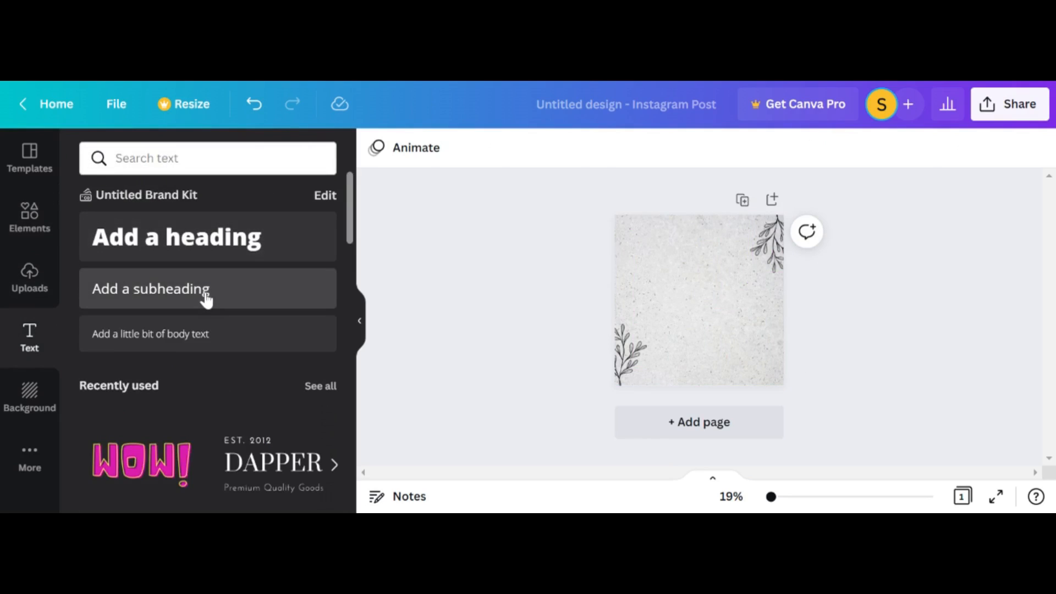
left_click(206, 299)
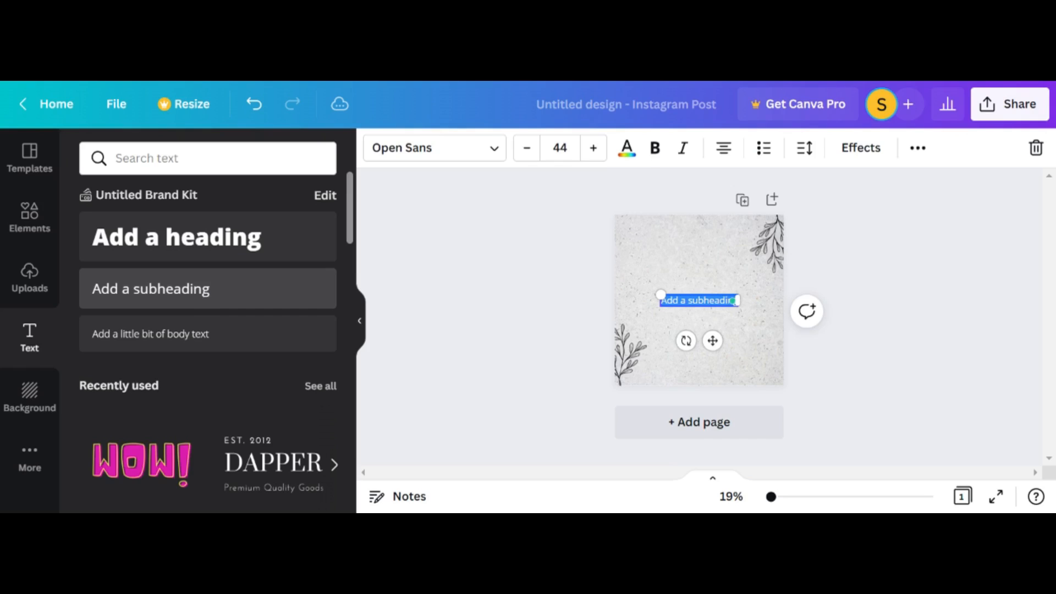
type("EV")
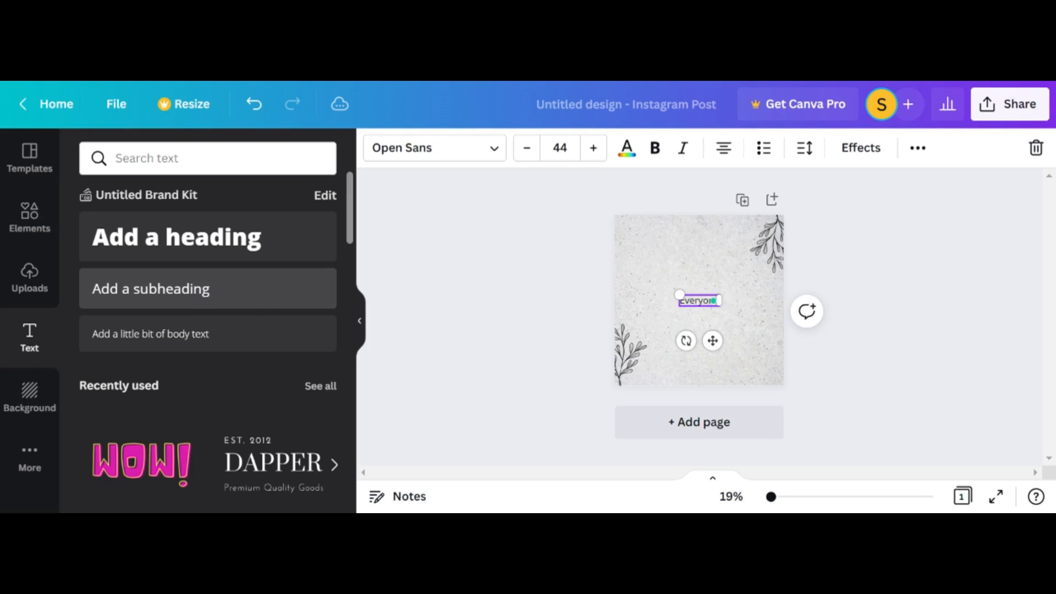
type("eryone needs")
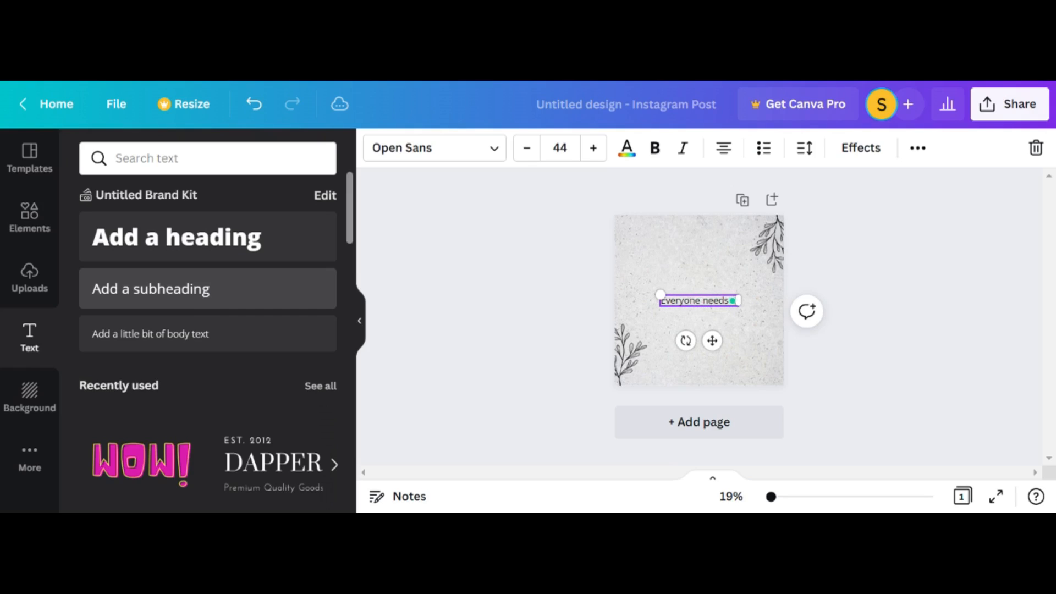
type(" a frien")
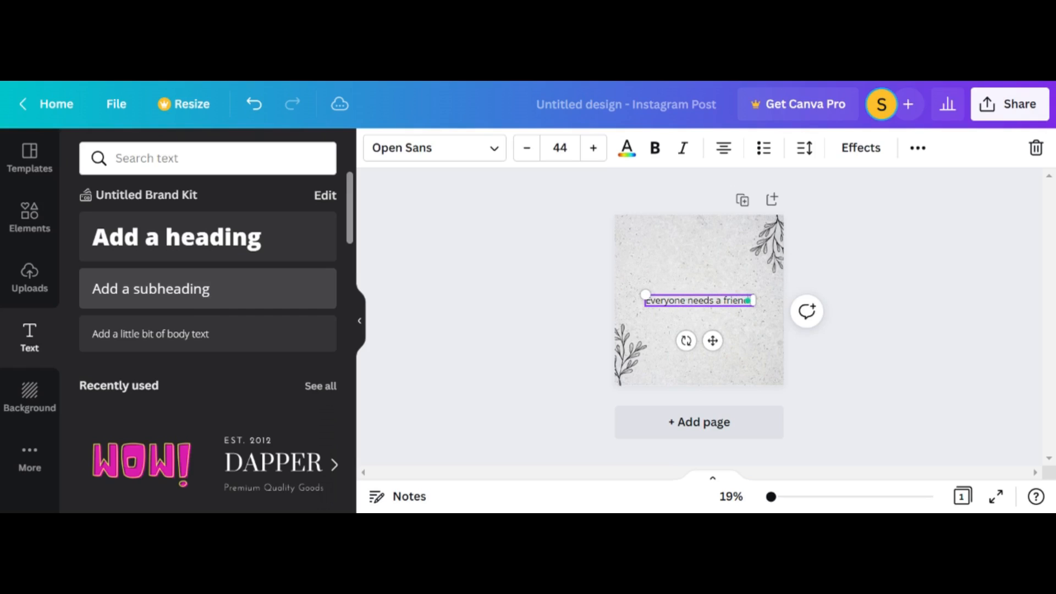
type("d")
key("Return")
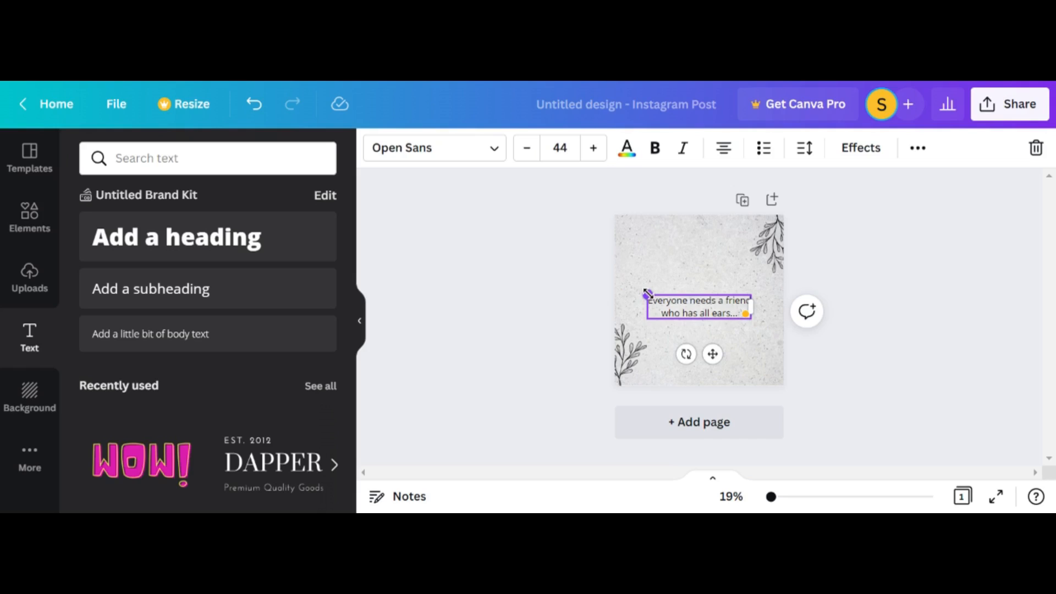
Step: Enlarge the quote text to a font size of about 57.6 and centre it on the page
mouse_move(648, 294)
left_mouse_down()
mouse_move(627, 274)
mouse_move(631, 291)
left_mouse_up()
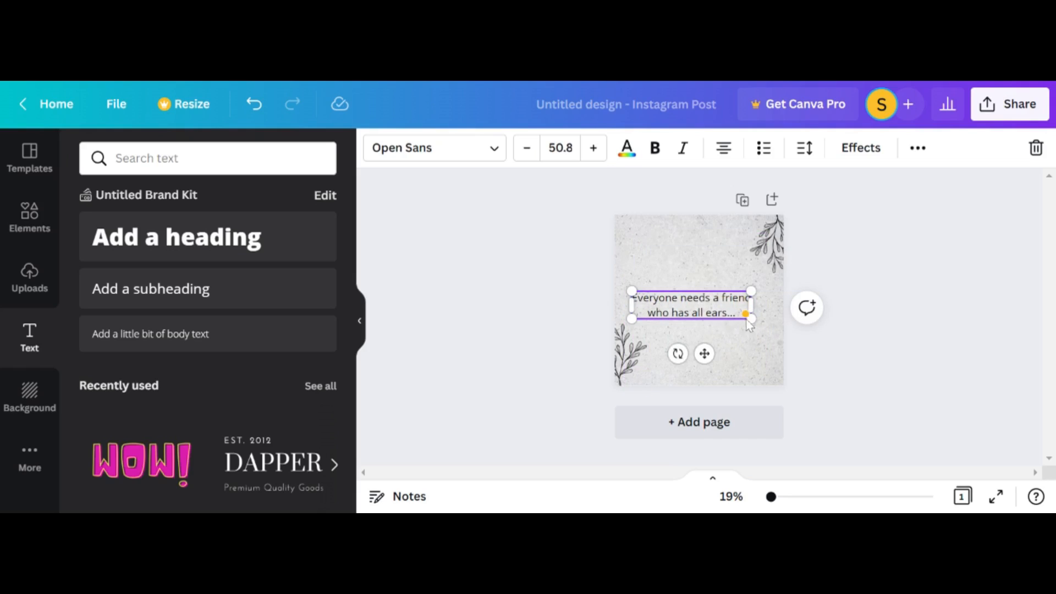
left_click(791, 343)
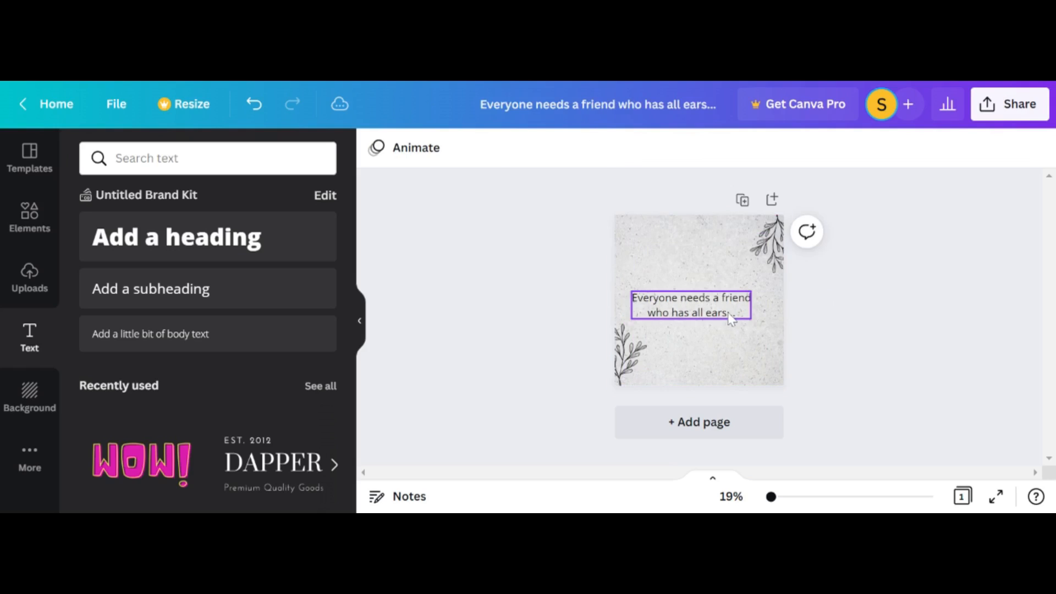
left_click(732, 319)
left_click_drag(750, 317, 726, 306)
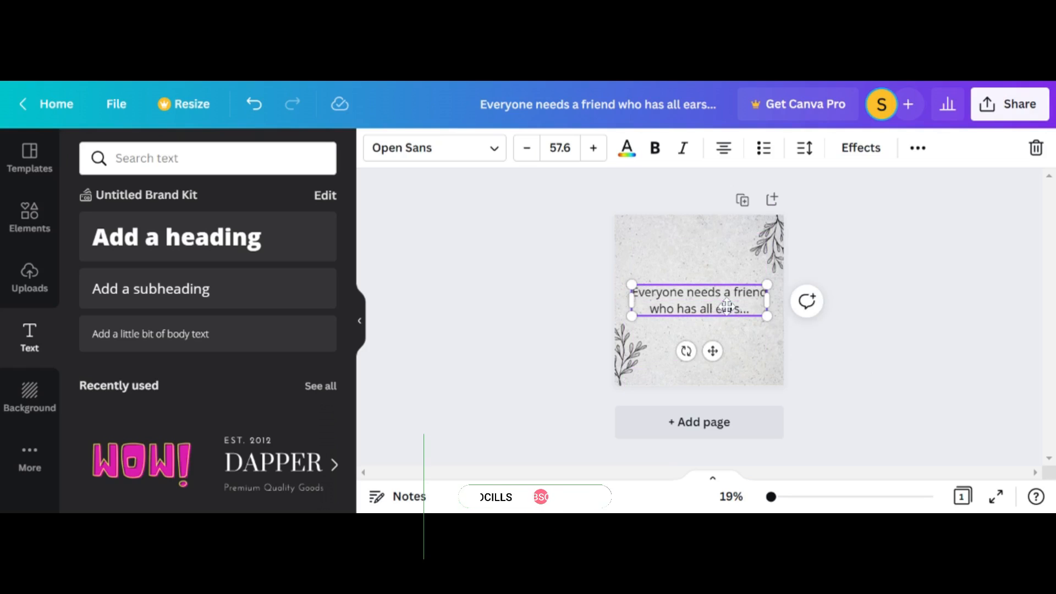
Step: Change the quote's font to Bellaboo, searching the fonts for "be"
left_click(457, 155)
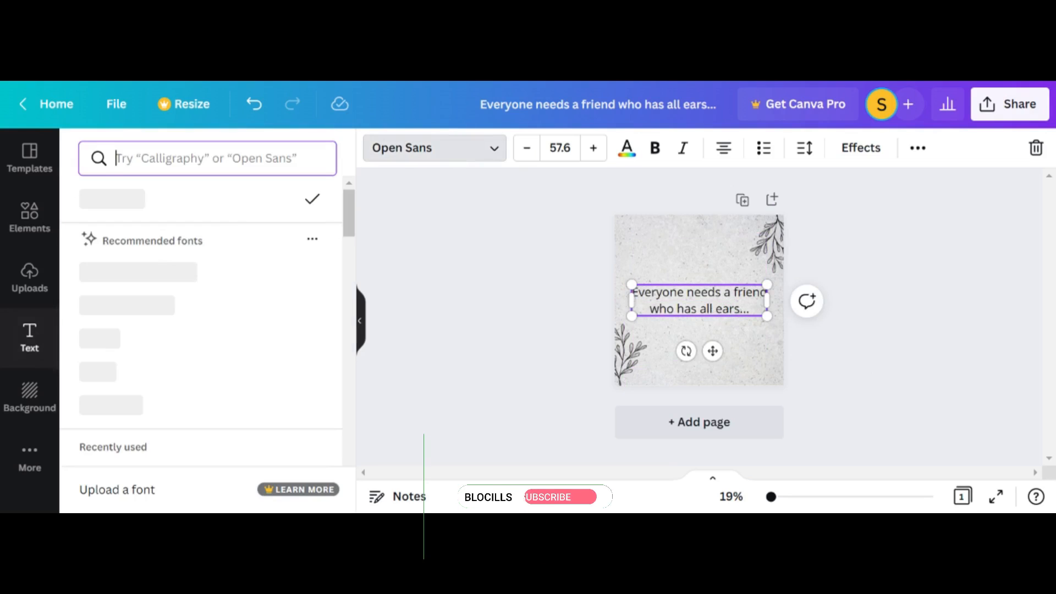
left_click(217, 165)
type("be")
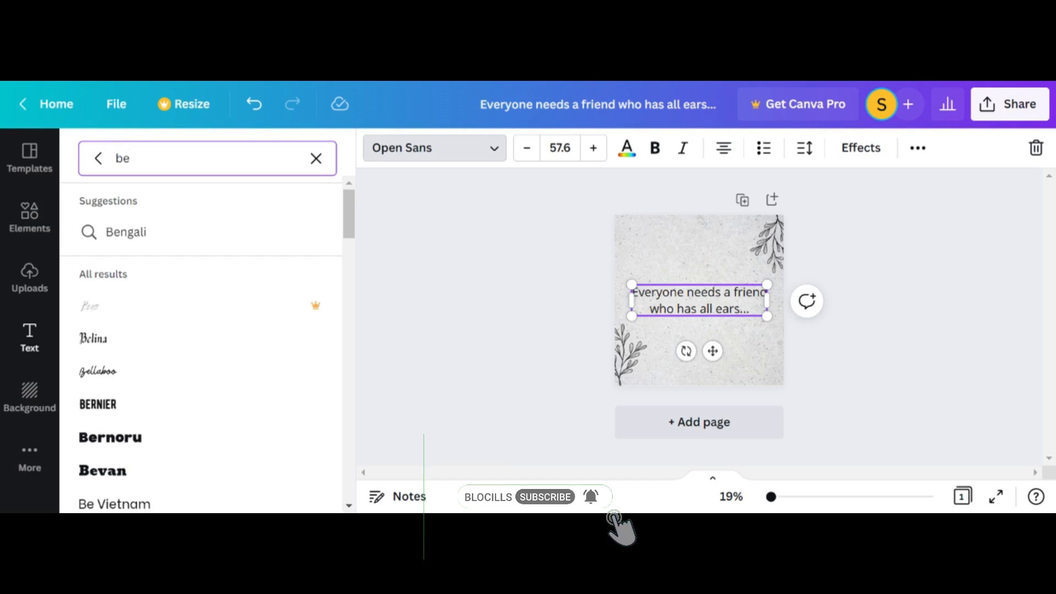
left_click(171, 375)
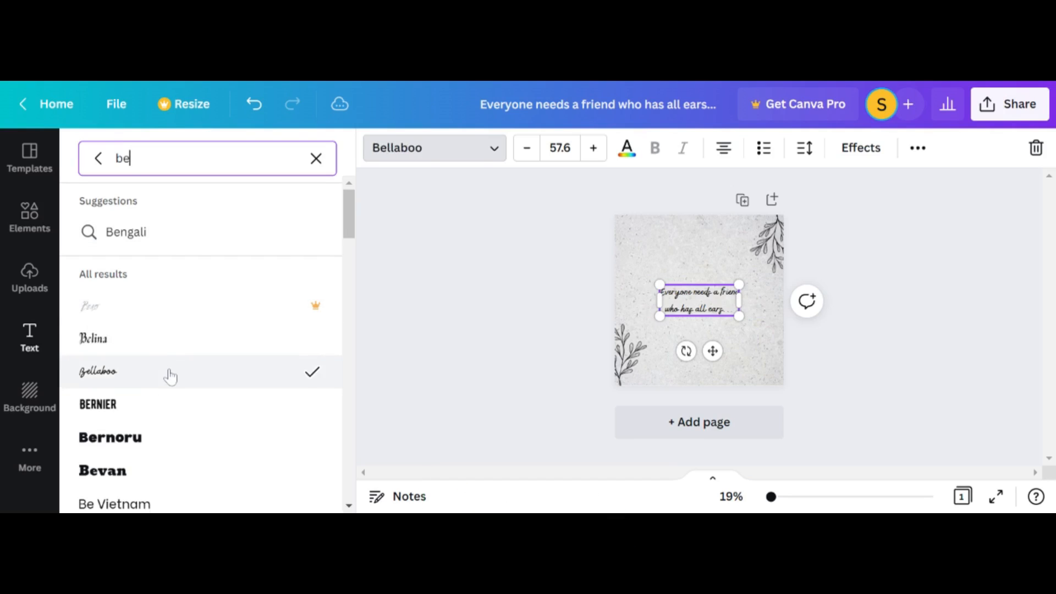
key("Escape")
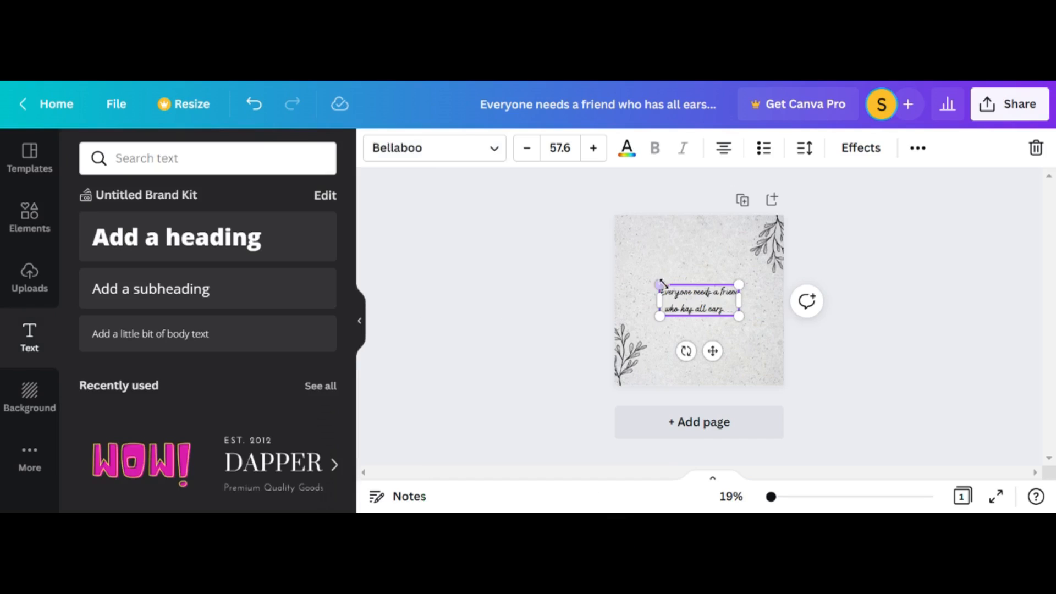
Step: Enlarge the quote text to a font size of about 85.9 and centre it on the page
left_click_drag(658, 284, 632, 273)
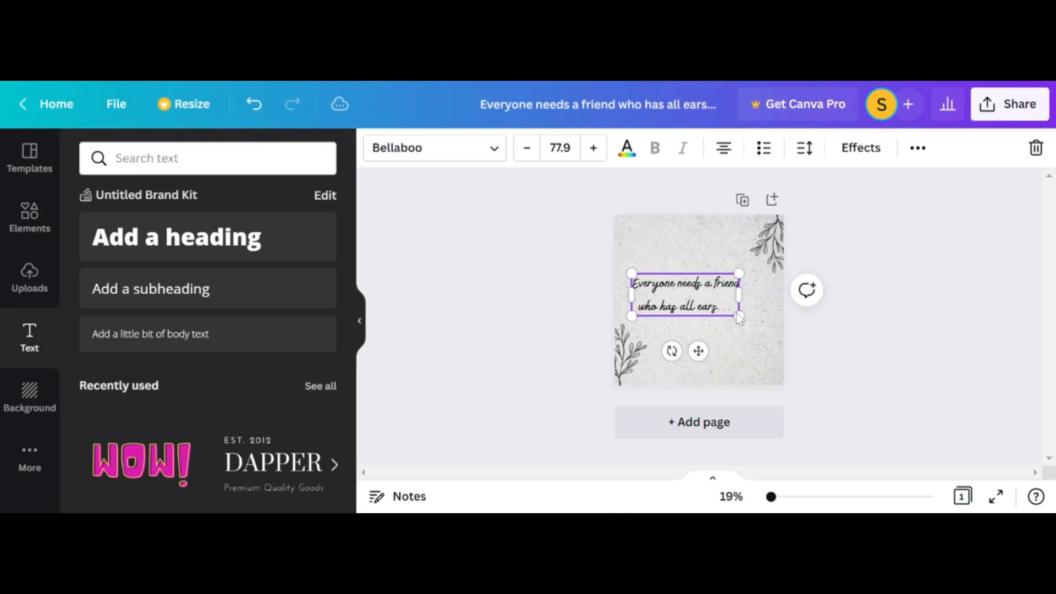
mouse_move(740, 315)
left_mouse_down()
mouse_move(752, 320)
mouse_move(727, 305)
left_mouse_up()
left_click(861, 333)
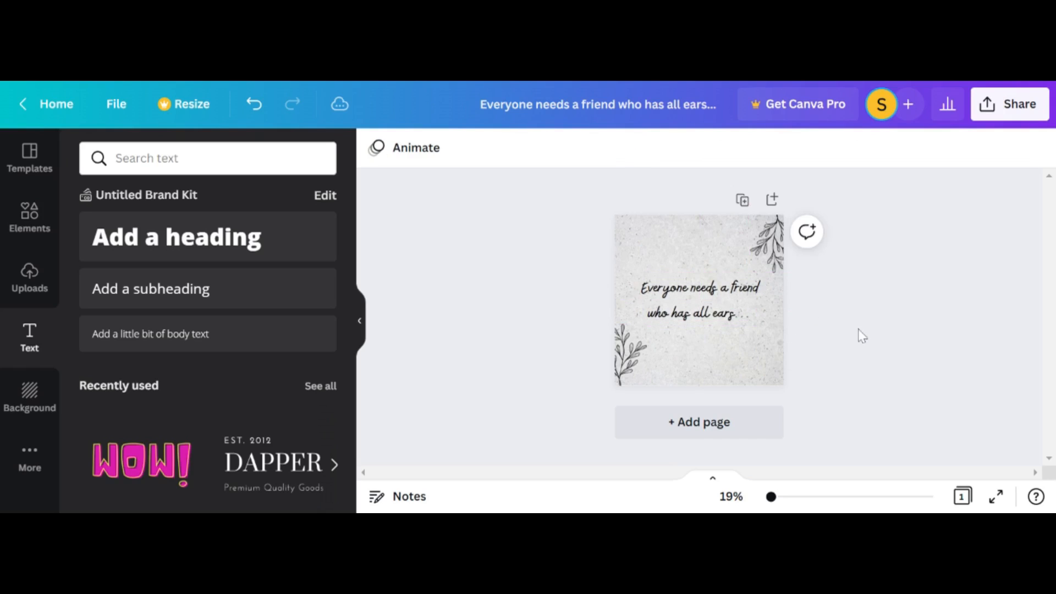
Step: Put "a friend" on its own line in the quote and recentre the three-line text on the page
left_click(702, 315)
double_click(705, 288)
left_click(728, 287)
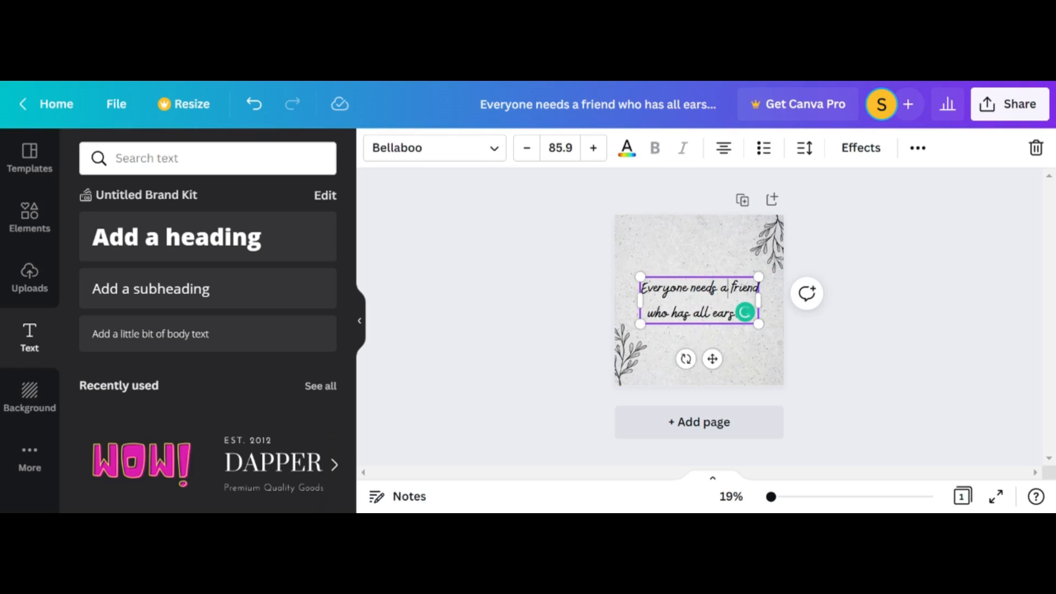
key("Return")
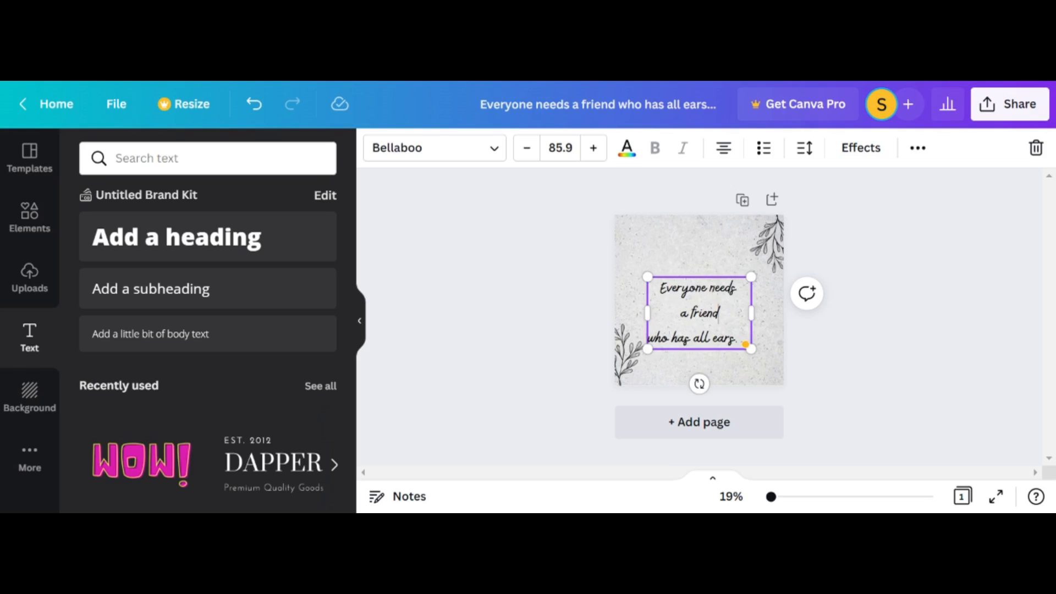
left_click(875, 369)
left_click_drag(715, 322, 711, 306)
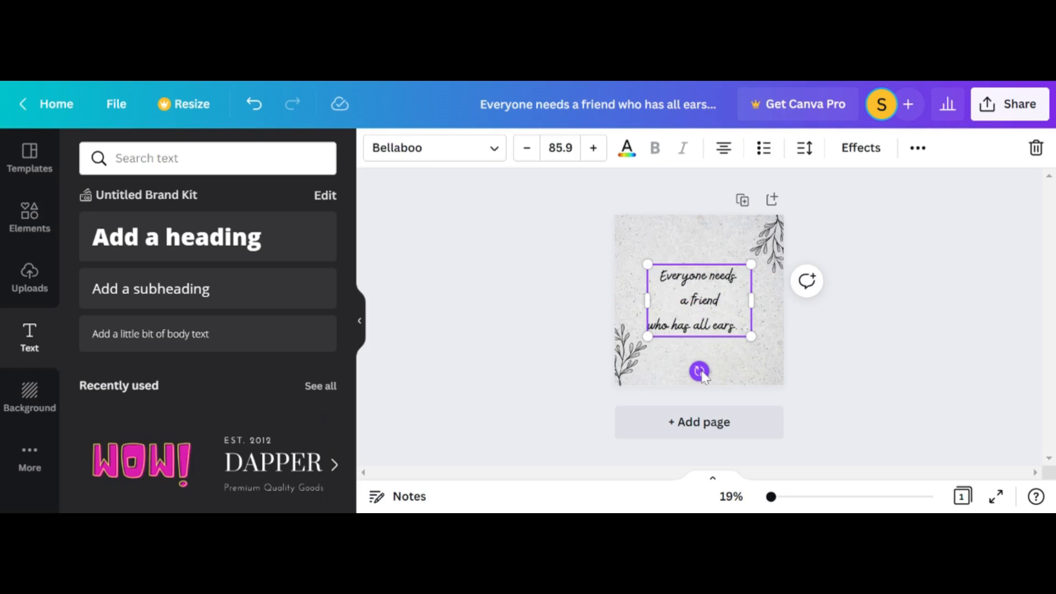
Step: Rotate the three-line quote slightly counter-clockwise so its lines slope upward, keeping it centred on the page
left_click_drag(701, 374, 712, 371)
left_click(890, 354)
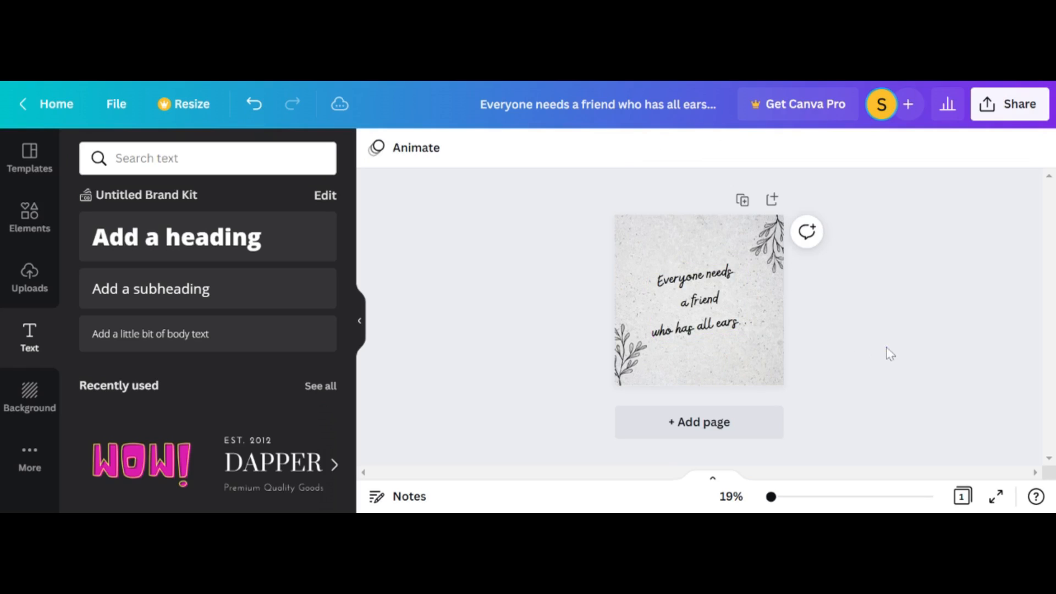
left_click_drag(700, 325, 700, 312)
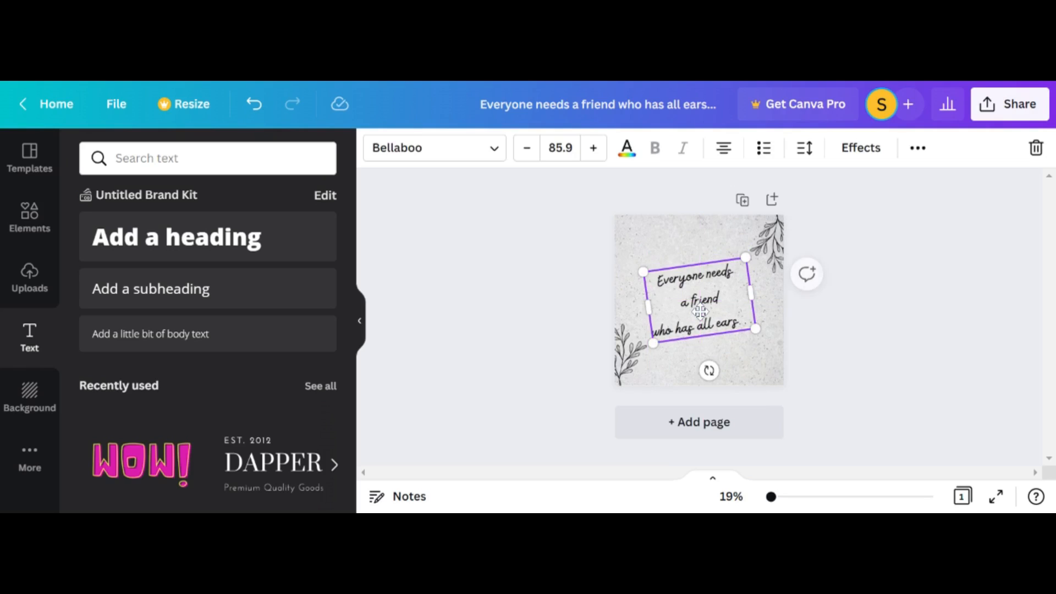
left_click(851, 346)
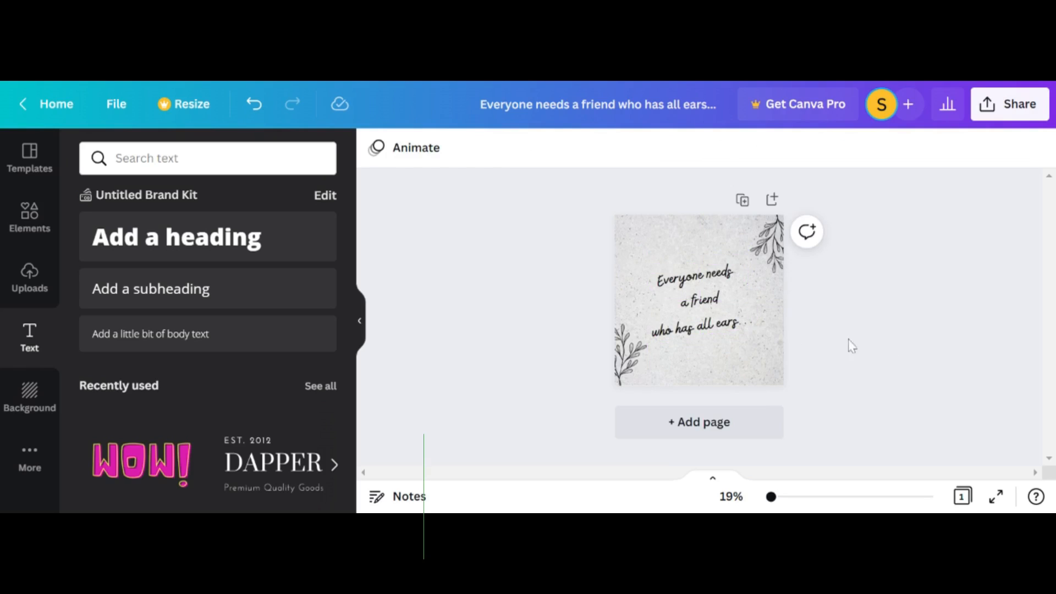
Step: Add a body text line reading "Happy Rabbit Week <3" and place it centred just below the quote
left_click(224, 335)
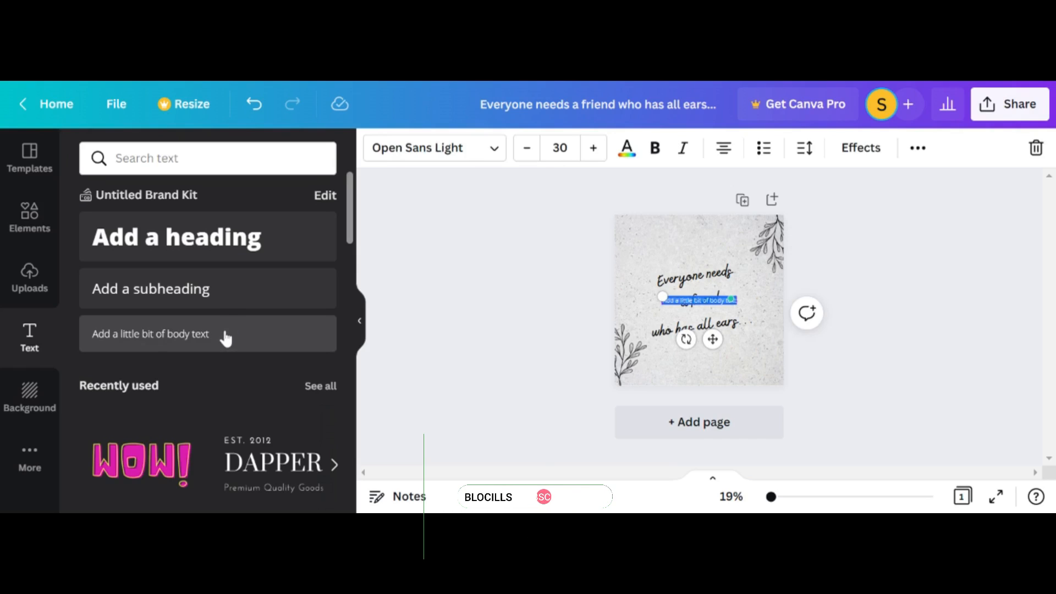
key("BackSpace")
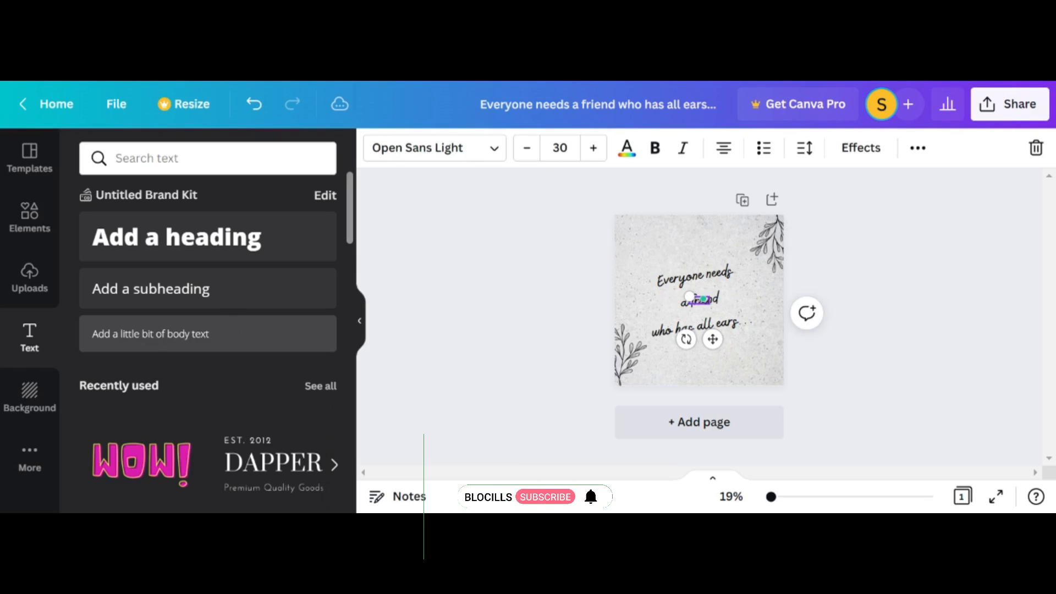
type("ills.com")
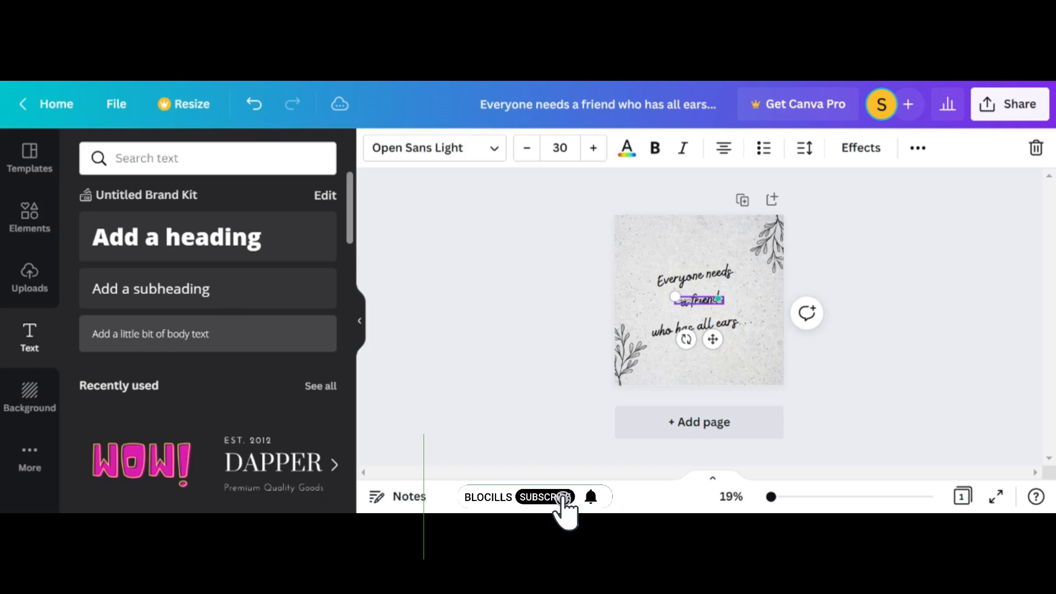
type("ne")
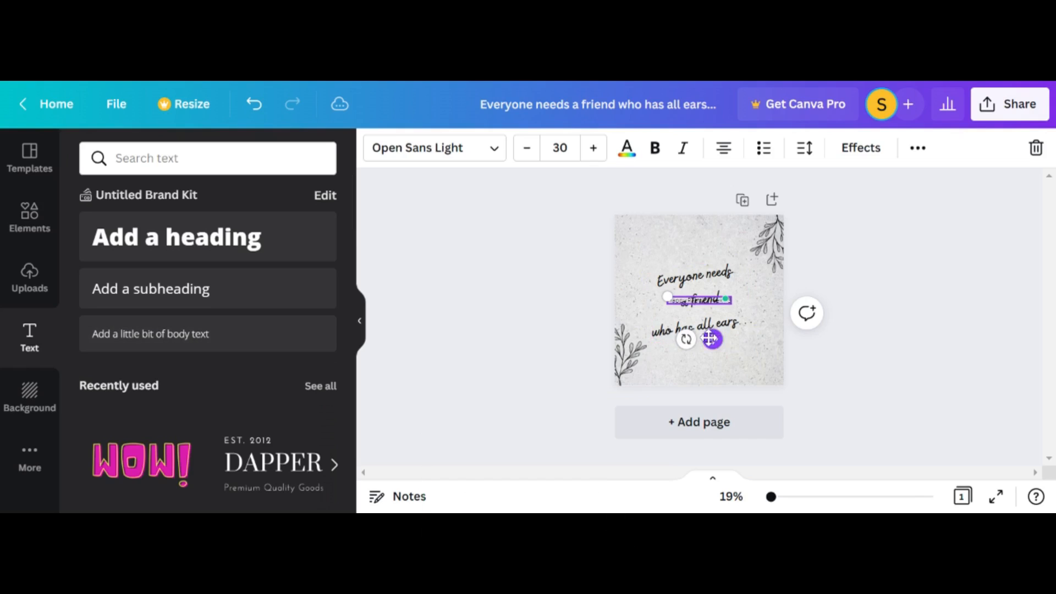
left_click_drag(713, 355, 712, 385)
left_click(726, 361)
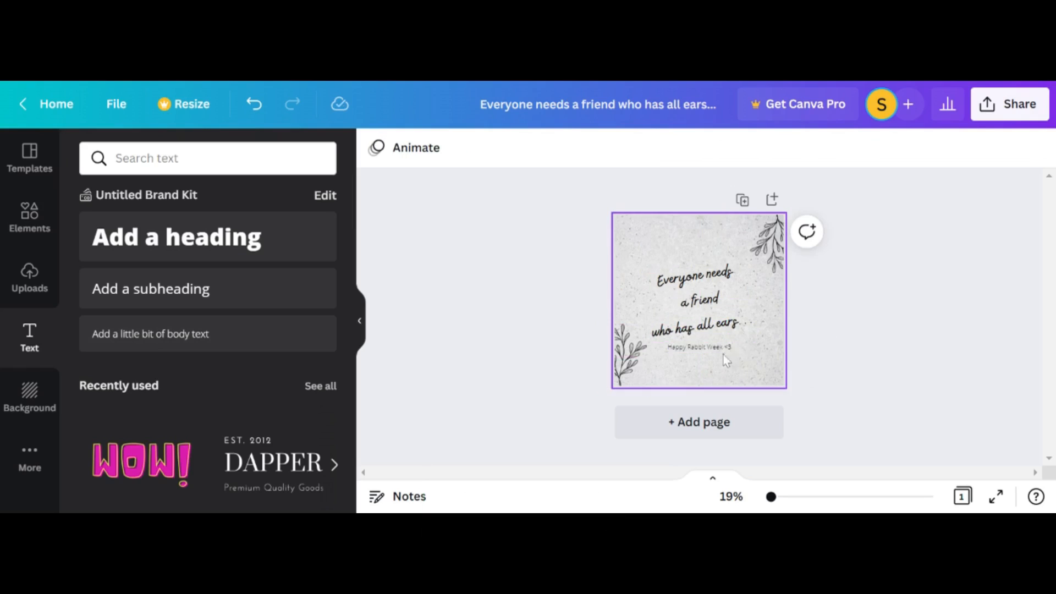
Step: Change the font of the "Happy Rabbit Week <3" line to Canva Student Font from the Handwriting fonts
left_click(718, 350)
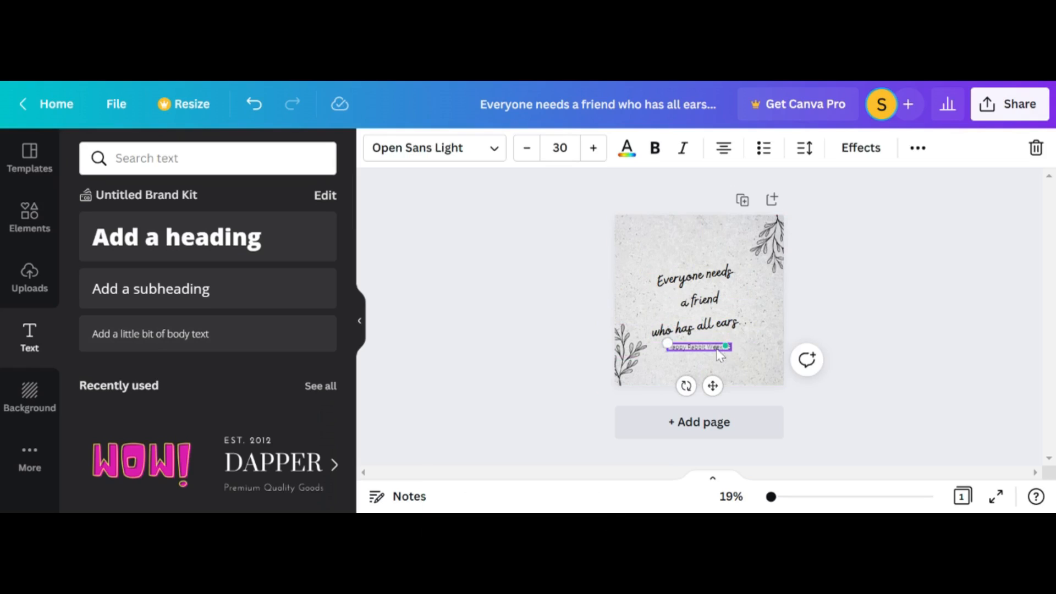
left_click(449, 154)
type("be")
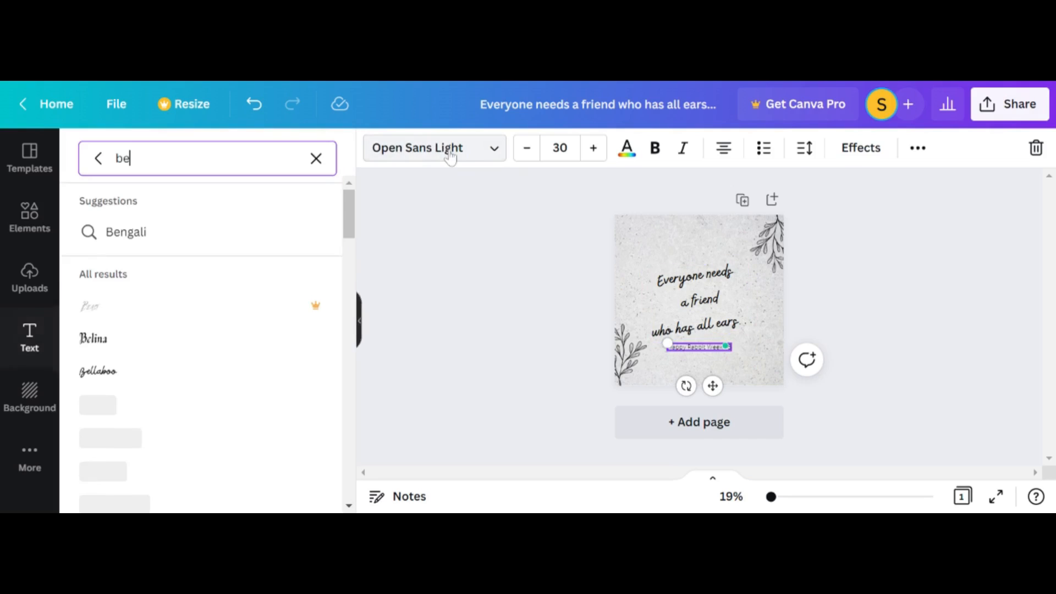
left_click(236, 285)
left_click(309, 165)
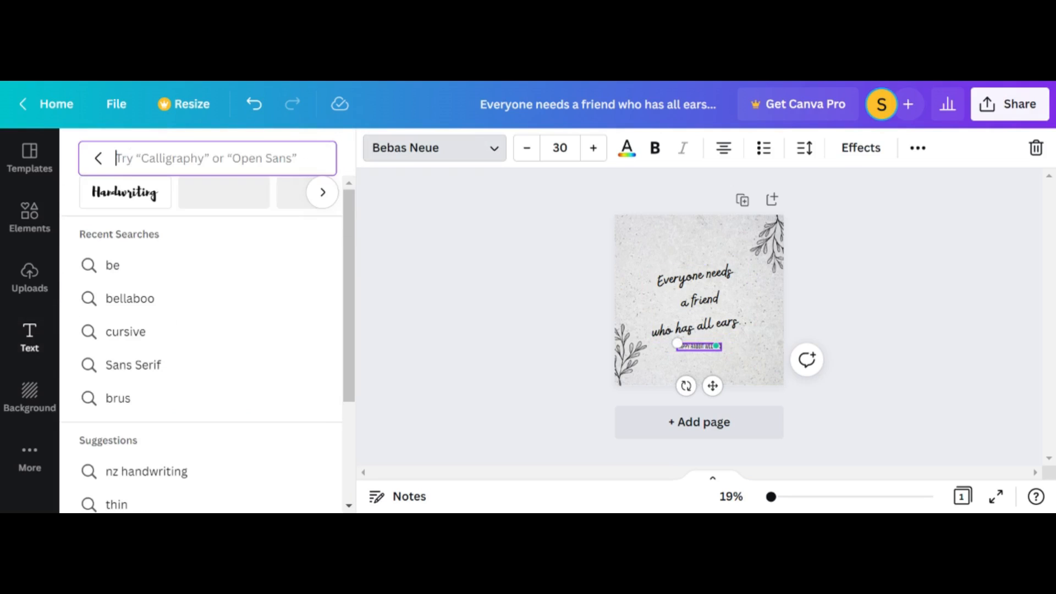
left_click(141, 199)
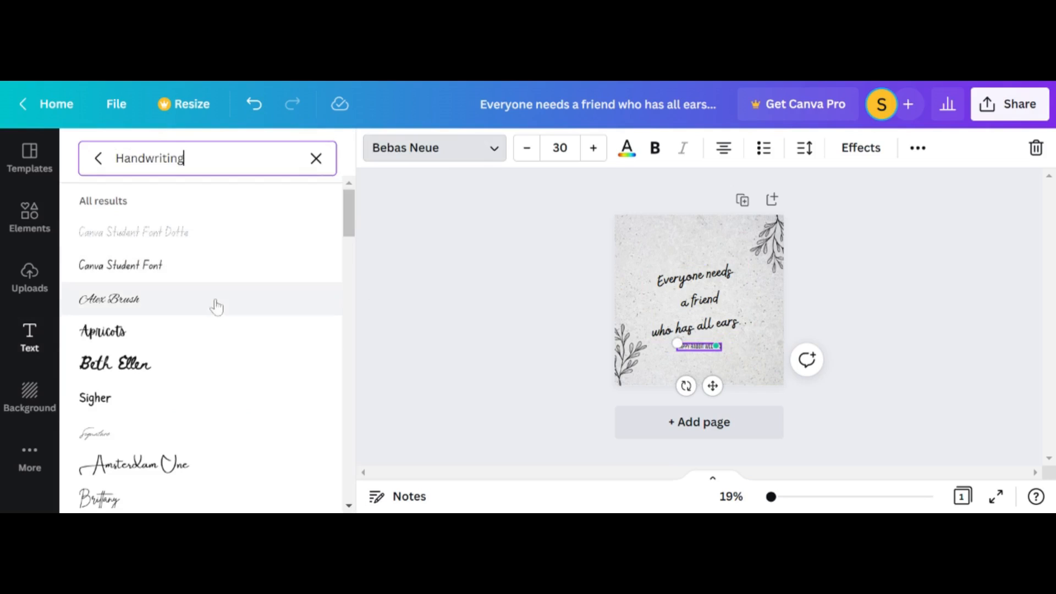
left_click(189, 373)
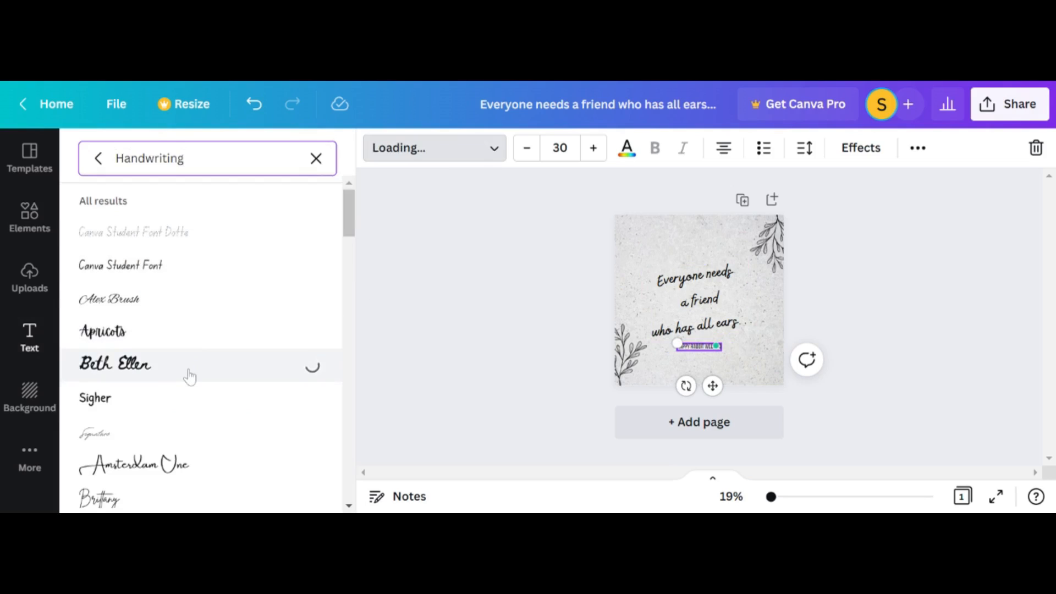
left_click(231, 276)
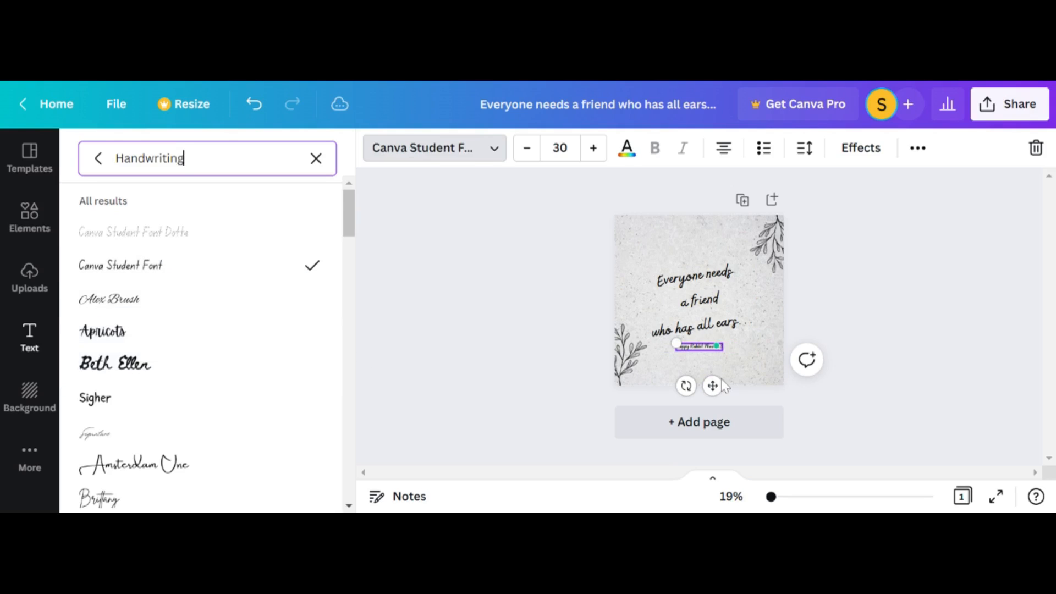
Step: Enlarge the "Happy Rabbit Week <3" line to a font size of about 41.2 and centre it below the quote
left_click_drag(677, 343, 658, 340)
left_click_drag(706, 387, 713, 394)
left_click(863, 322)
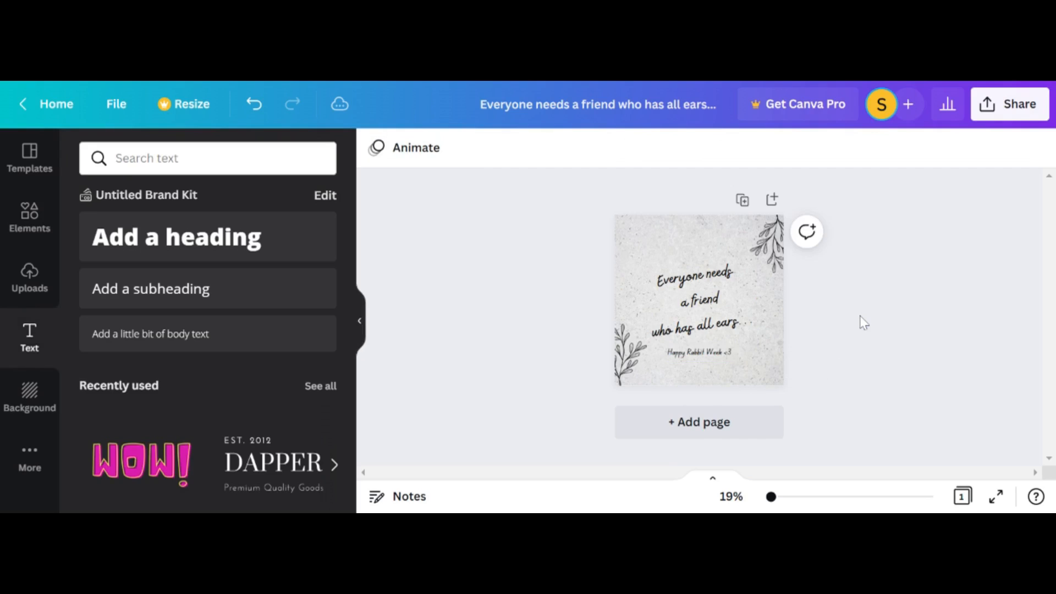
Step: Move the "Happy Rabbit Week <3" line into the upper-left corner of the page
left_click(722, 355)
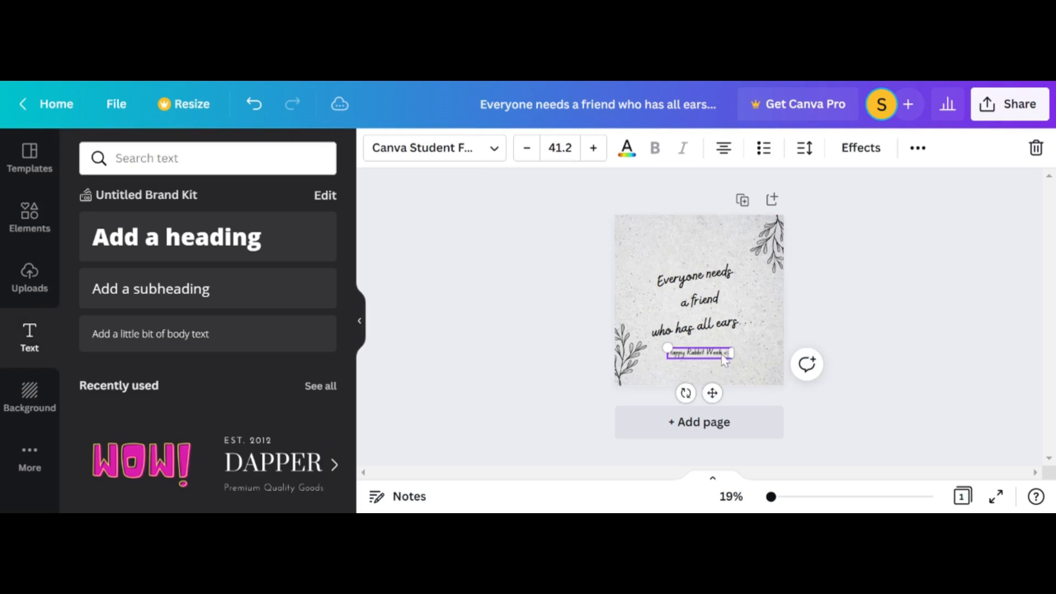
left_click_drag(714, 389, 667, 259)
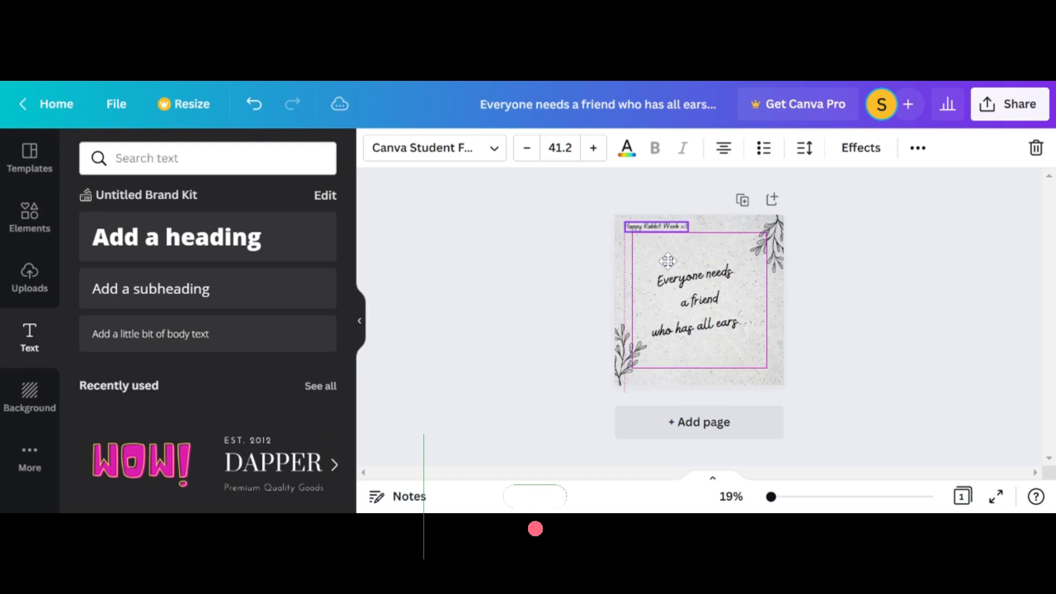
left_click(927, 340)
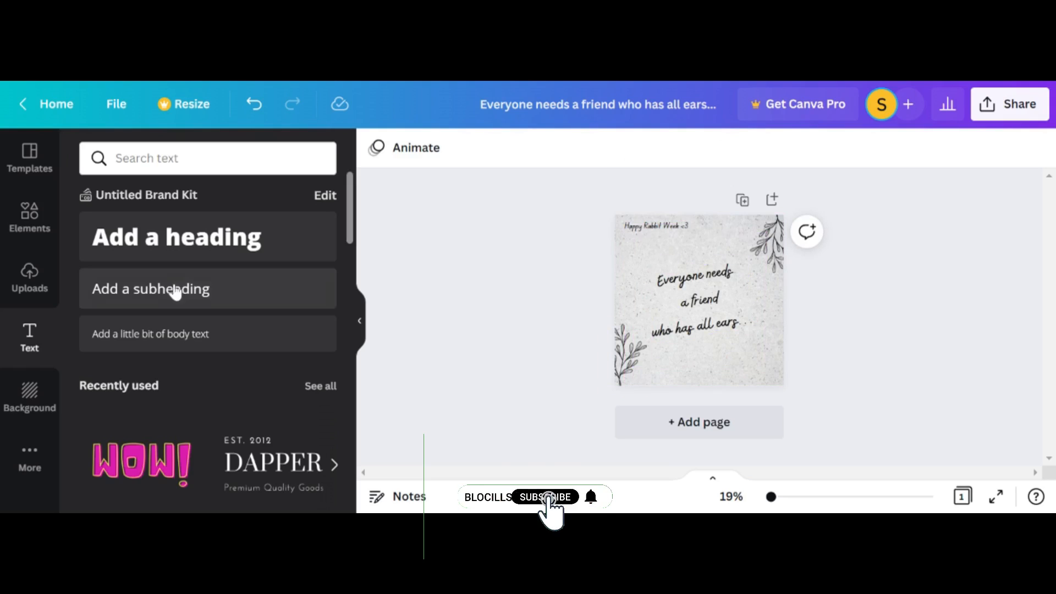
Step: Add a body text reading "BloCills" and place it in the lower-right corner of the page
left_click(194, 330)
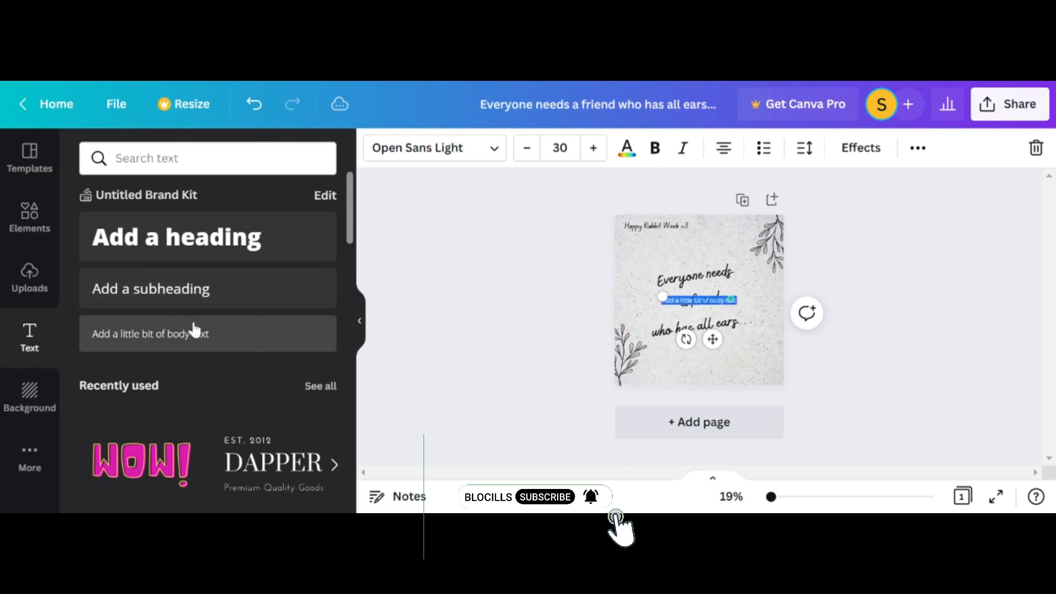
key("BackSpace")
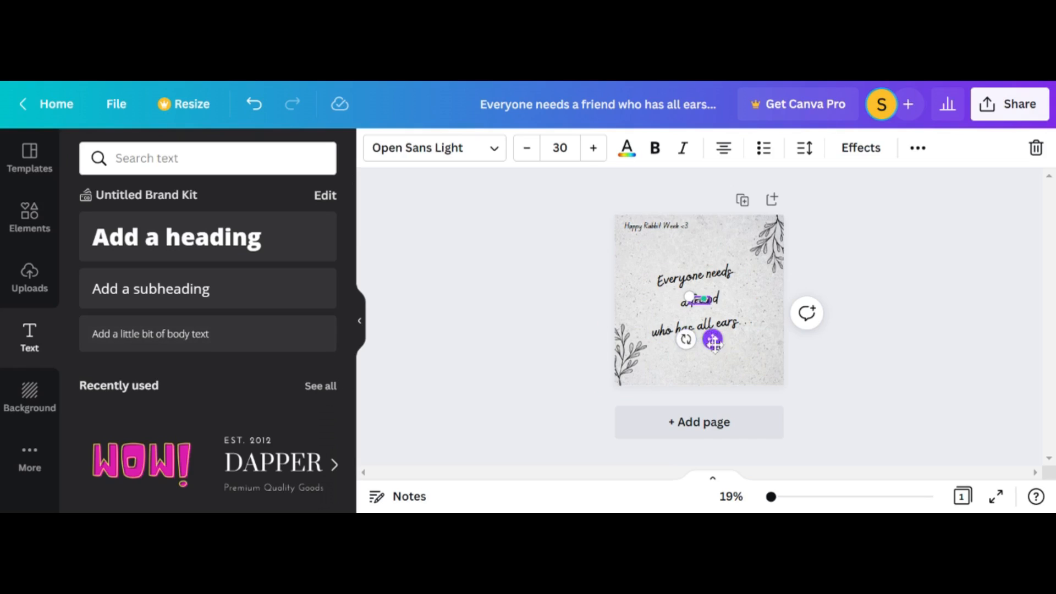
left_click_drag(712, 340, 778, 410)
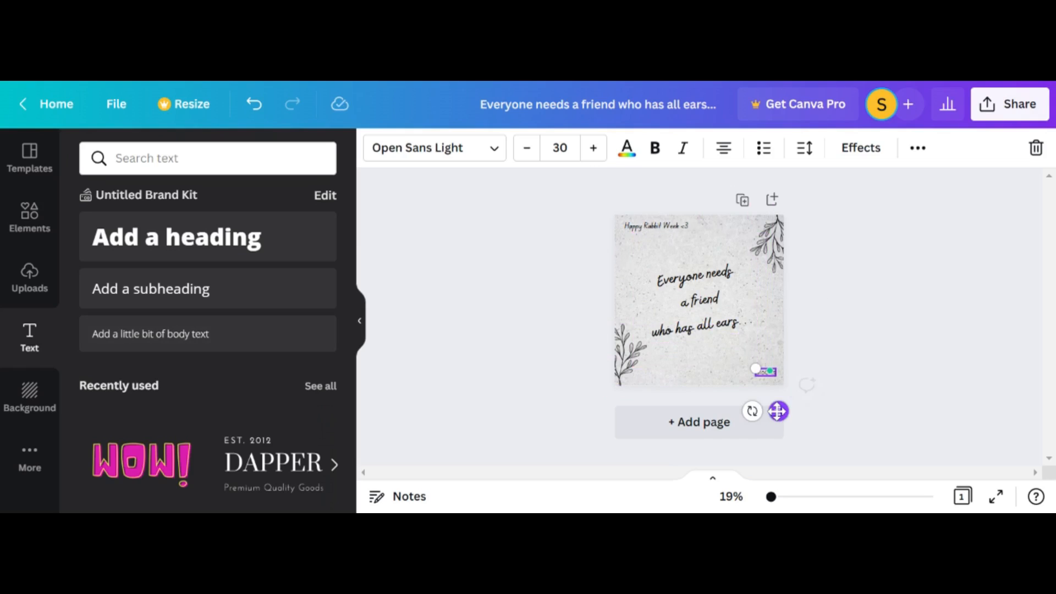
Step: Set the "BloCills" text in Canva Student Font and increase its font size slightly
left_click(448, 148)
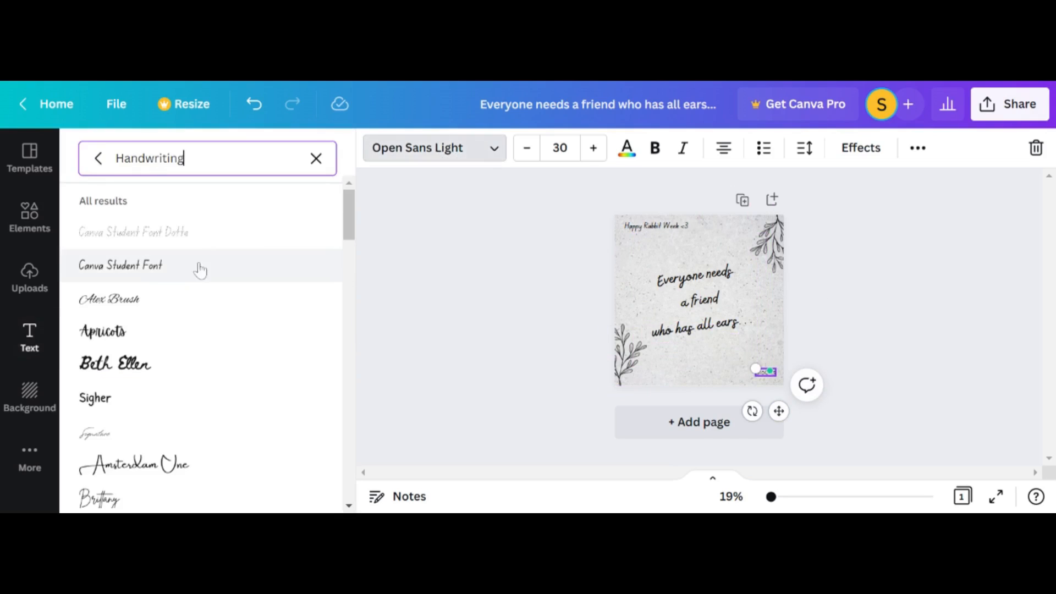
left_click(142, 269)
left_click(473, 332)
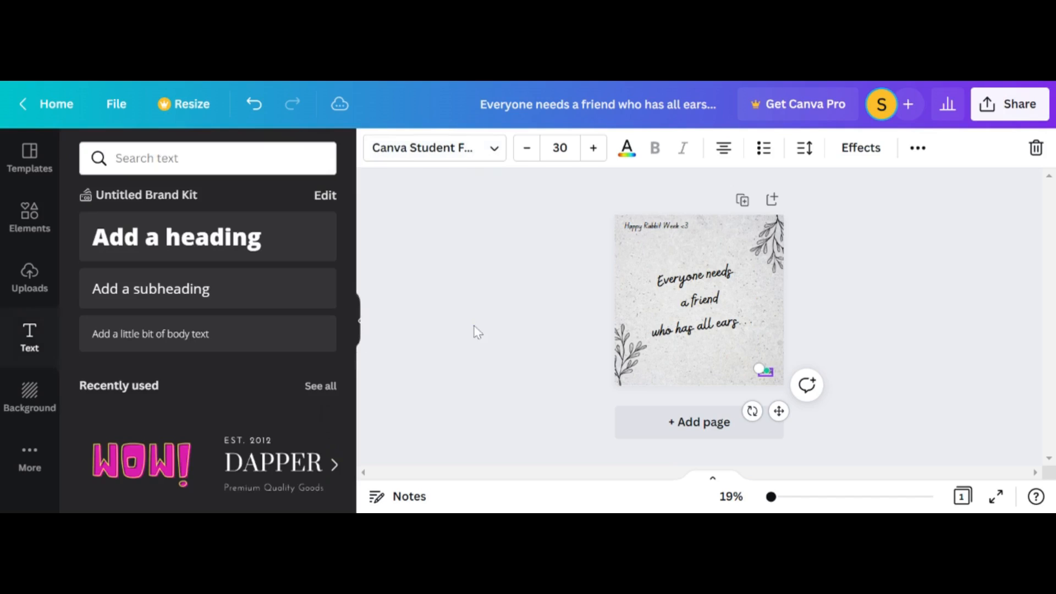
left_click(586, 156)
left_click(585, 156)
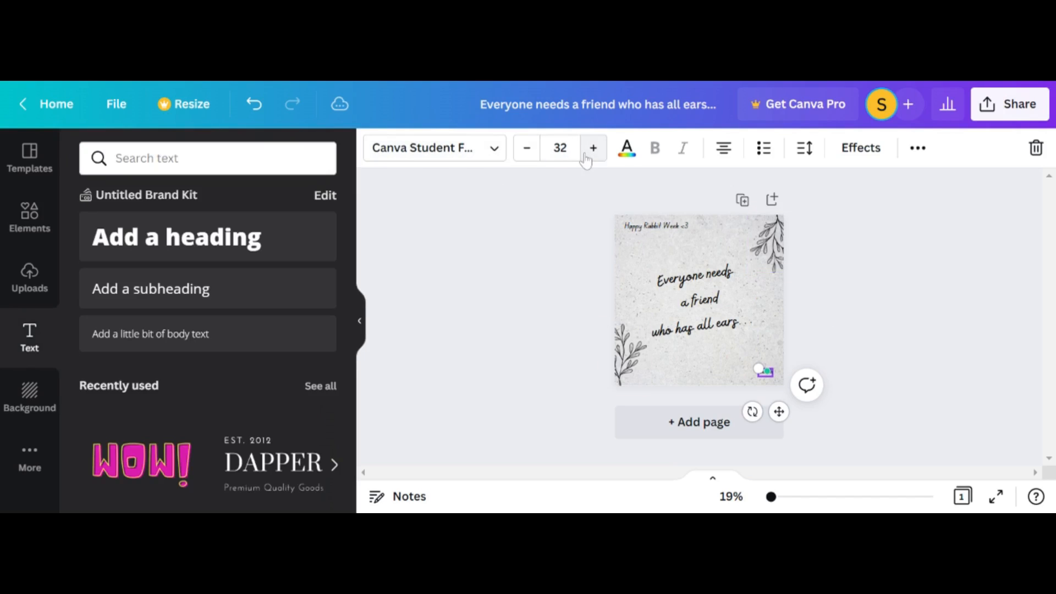
left_click(586, 158)
left_click(985, 308)
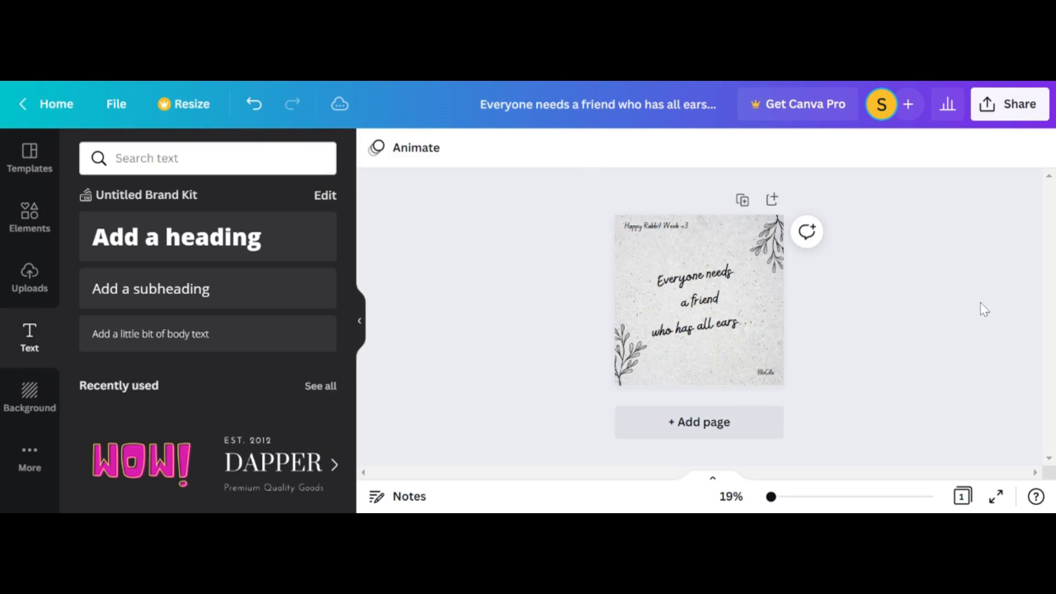
Step: Download the finished design as a PNG file at 1080 × 1080 px
left_click(1029, 104)
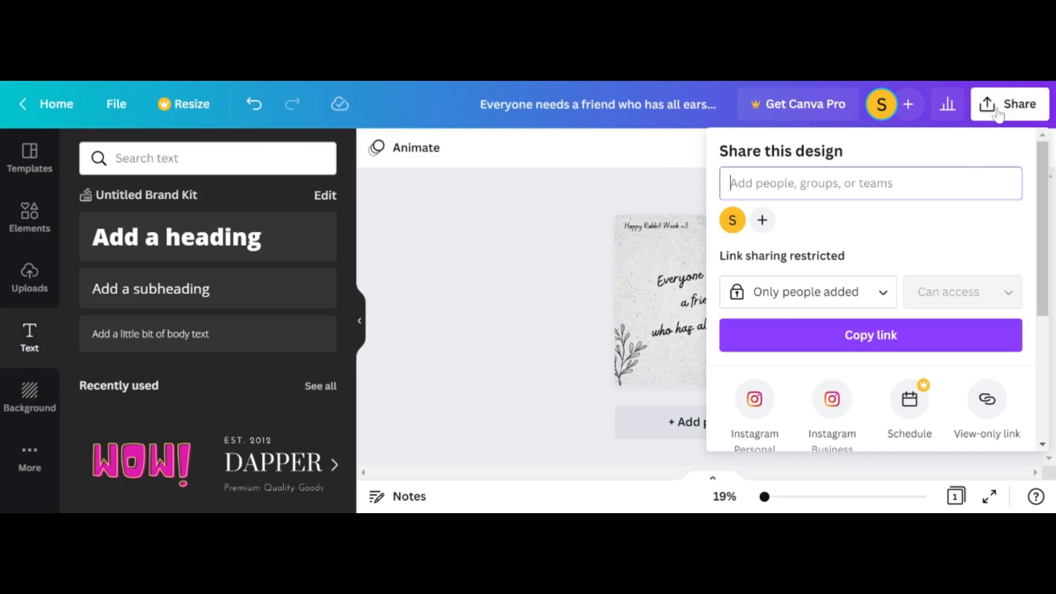
scroll(908, 269, "down", 3)
scroll(981, 263, "down", 1)
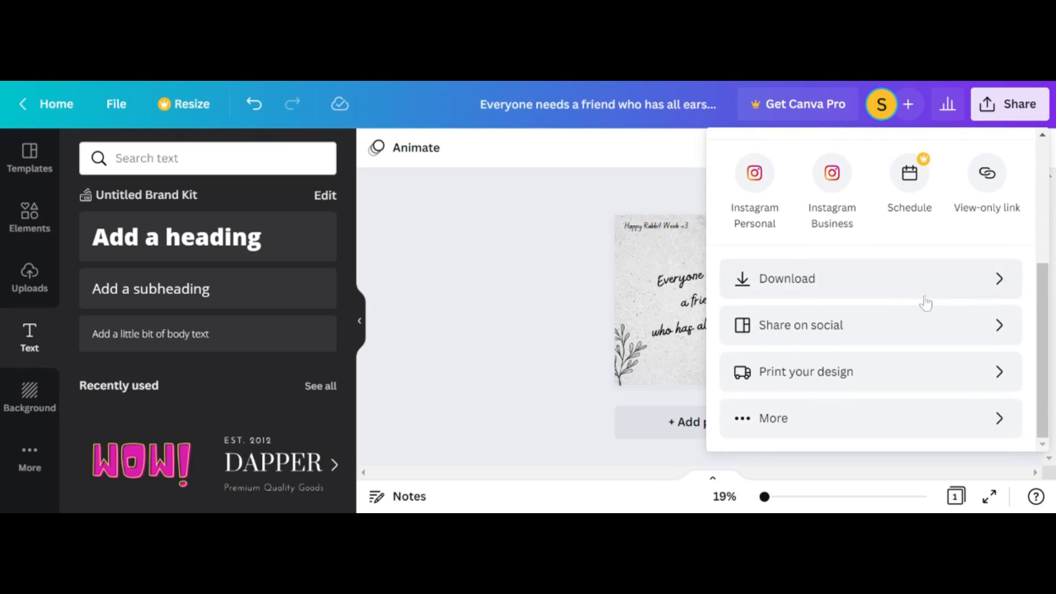
left_click(913, 283)
left_click(857, 234)
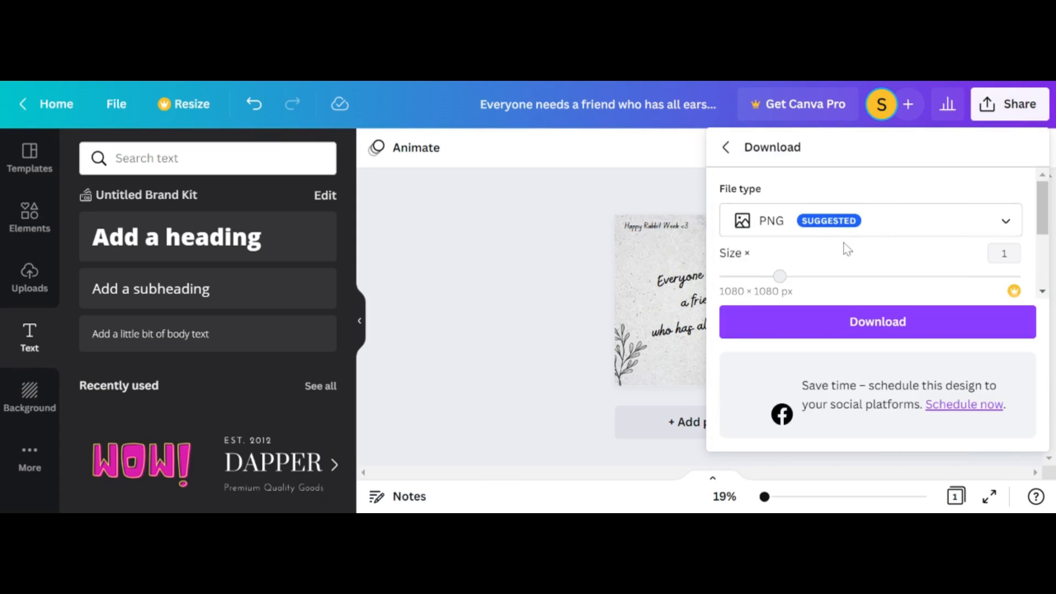
left_click(853, 323)
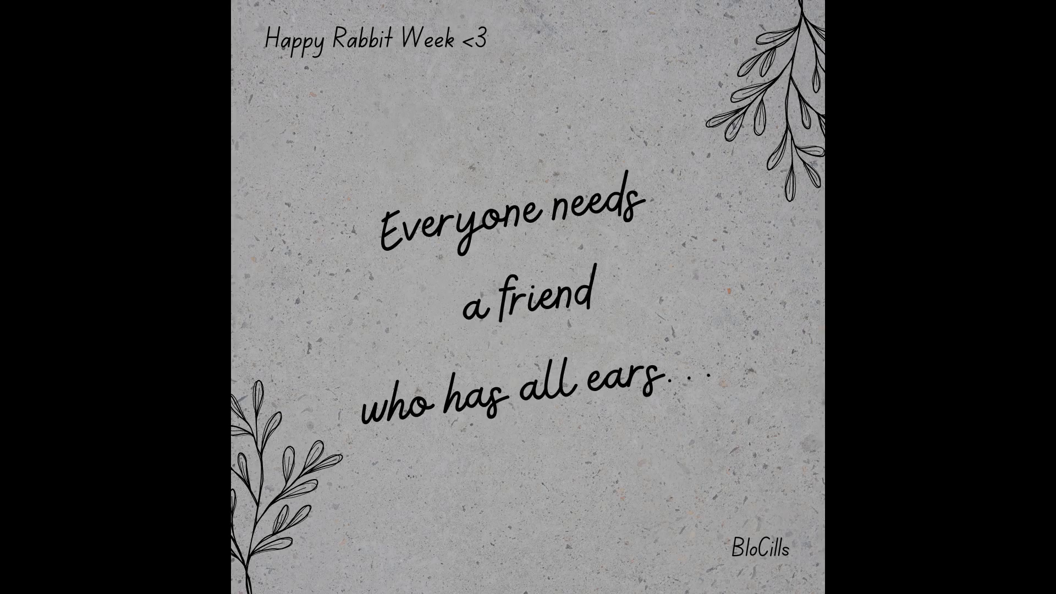